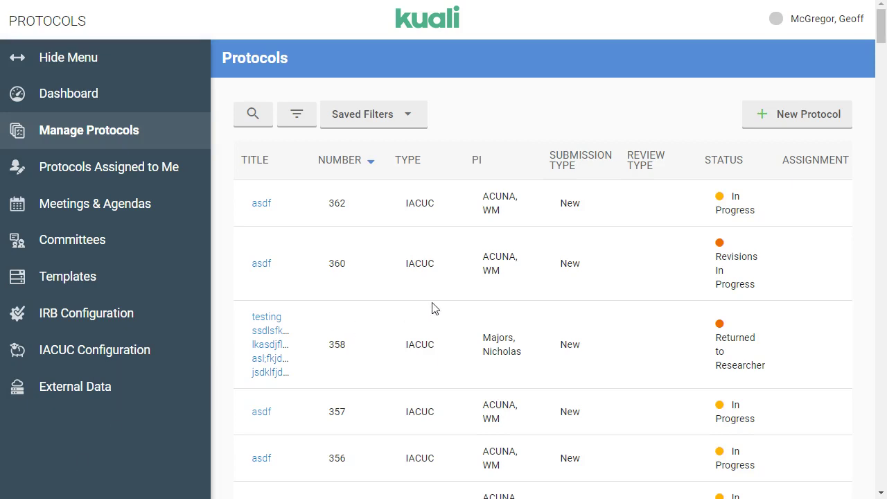
- Open the pending version 3 IRB Renewal template for editing and collapse the navigation menu
left_click(73, 287)
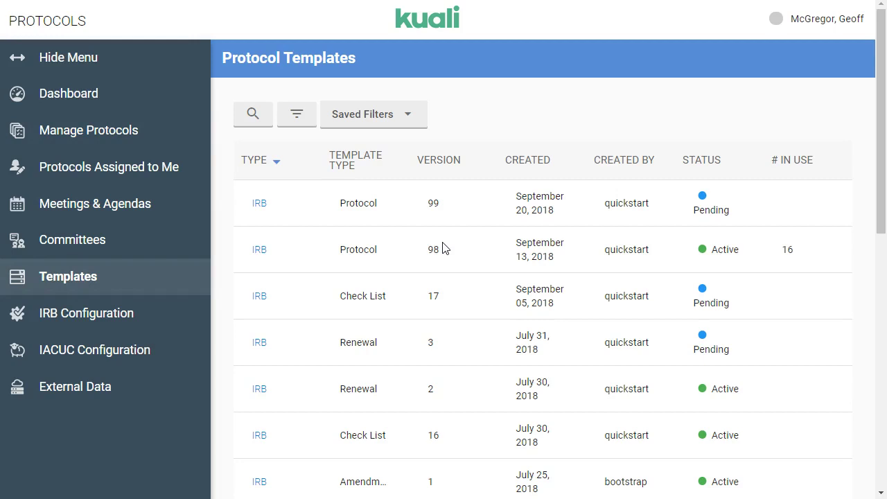
left_click(261, 347)
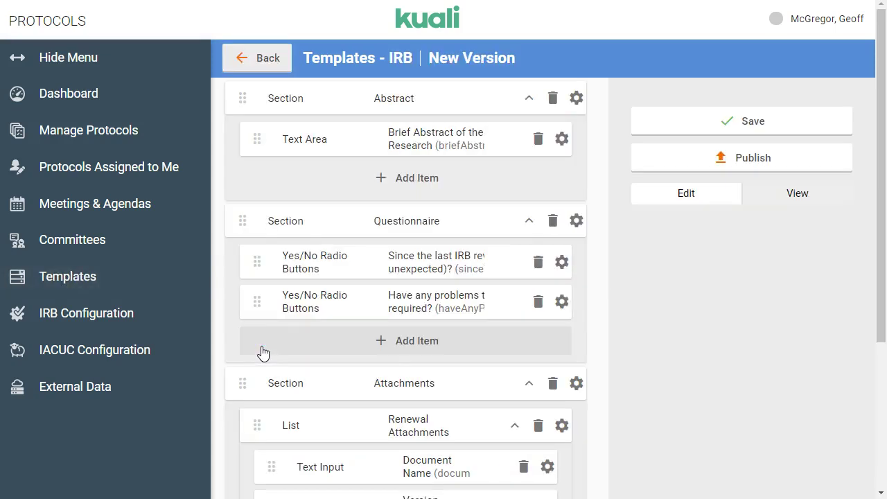
left_click(19, 68)
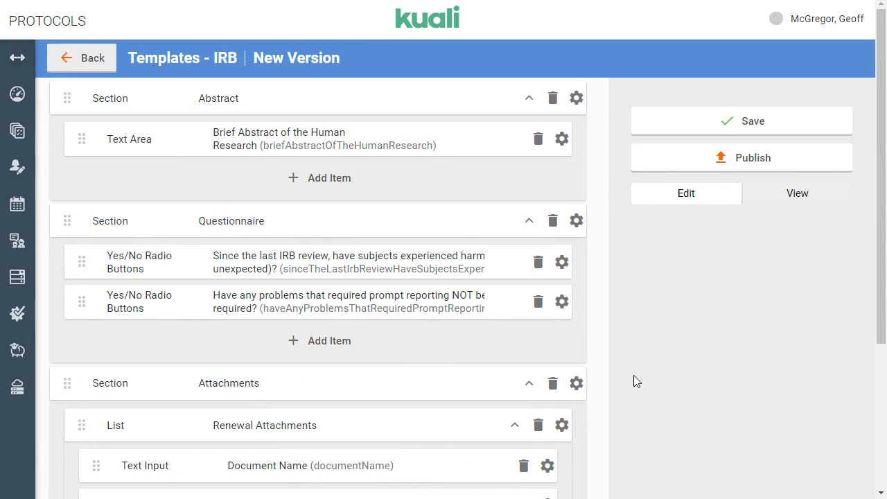
- Add a questionnaire section labelled "Gadget Demo Questionnaire Section" at the end of the template and save it
scroll(637, 381, "down", 3)
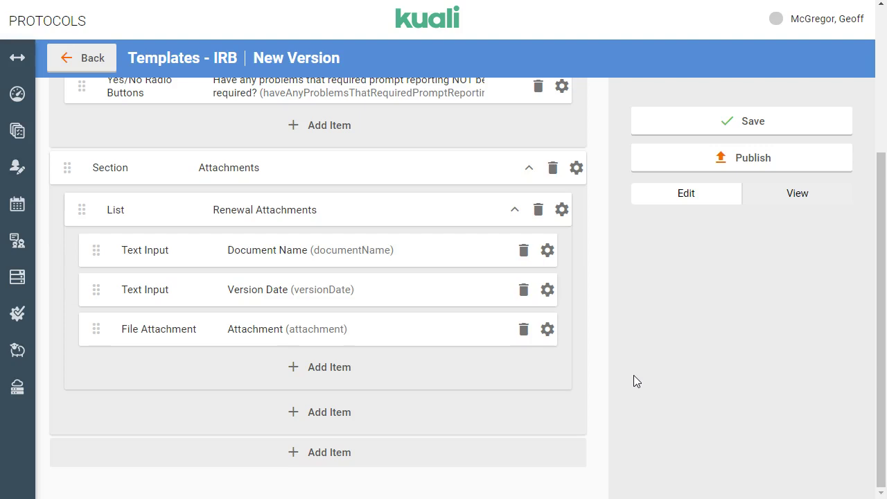
left_click(338, 452)
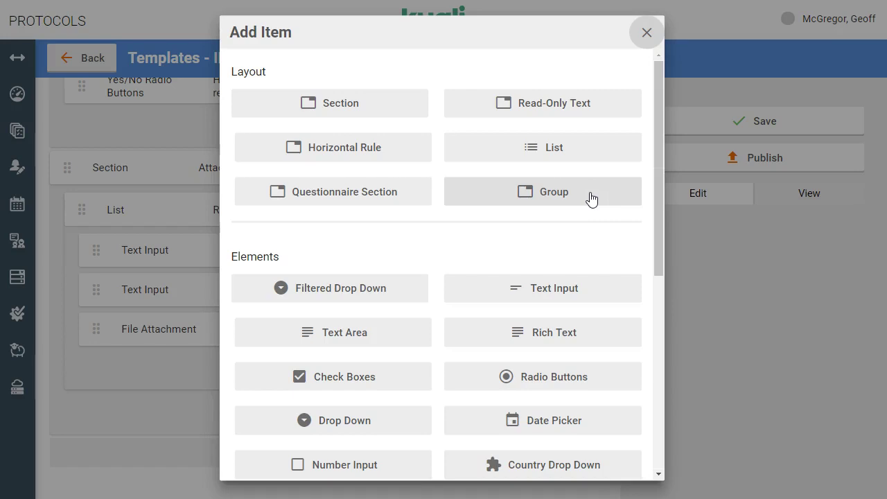
left_click(361, 197)
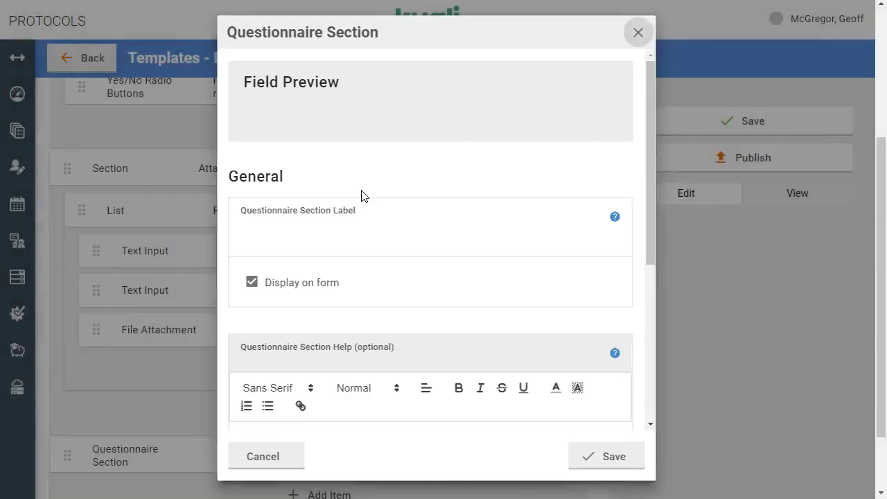
left_click(344, 242)
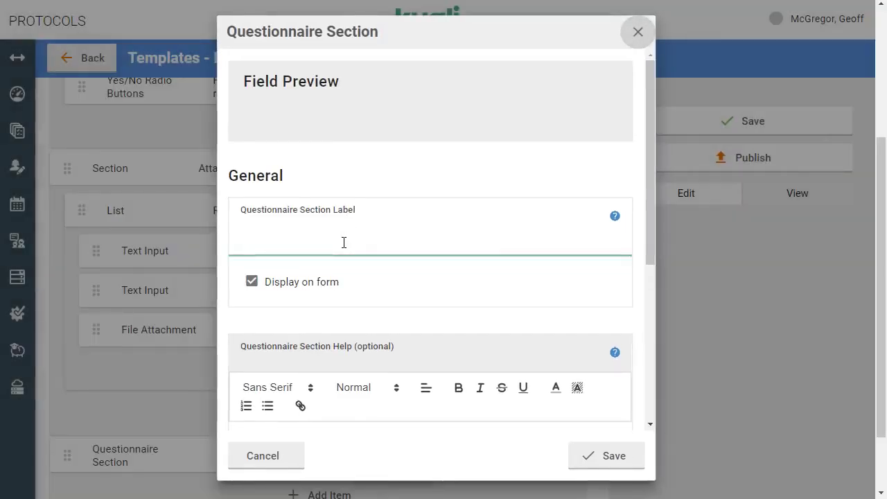
type("Ga")
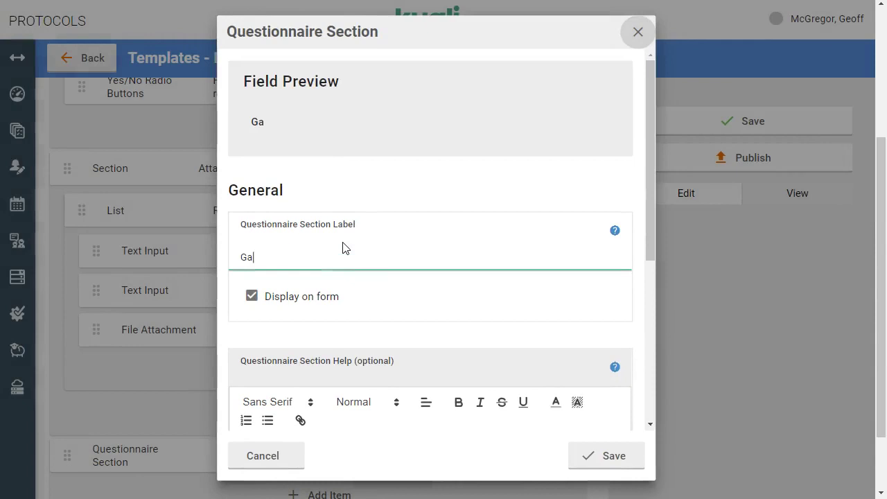
type("dget Demo ")
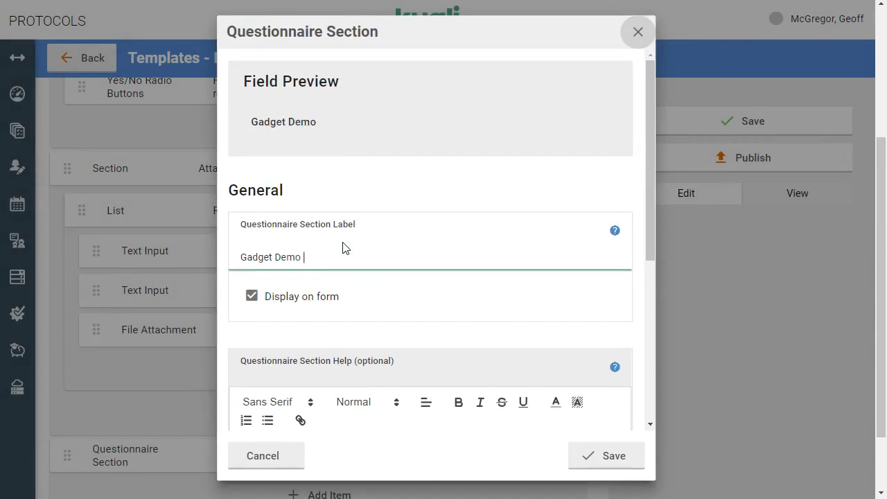
type("Questionnai")
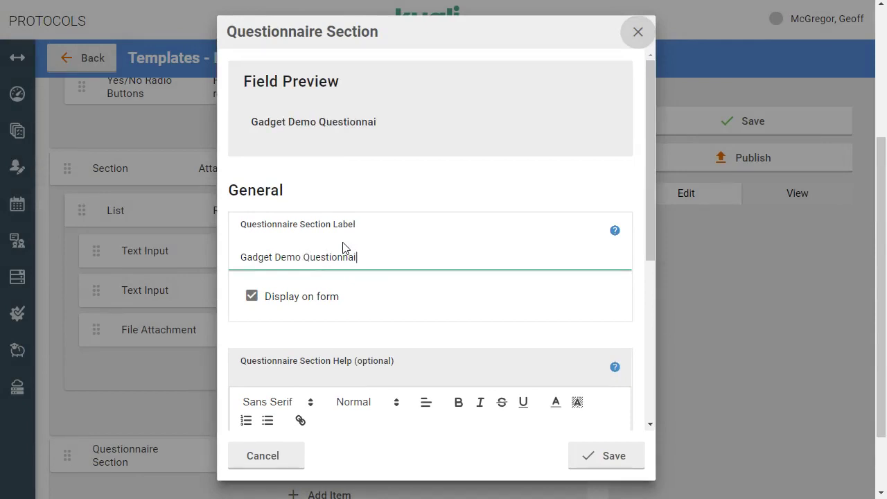
type("re Section")
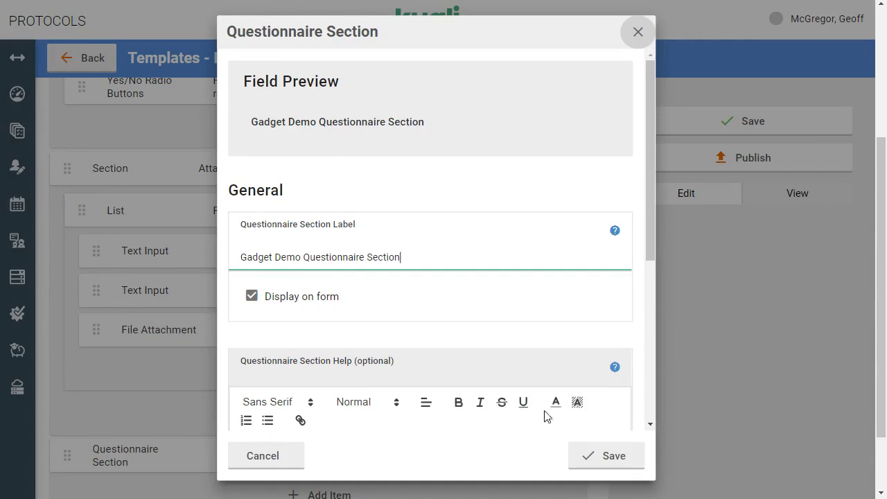
left_click(611, 450)
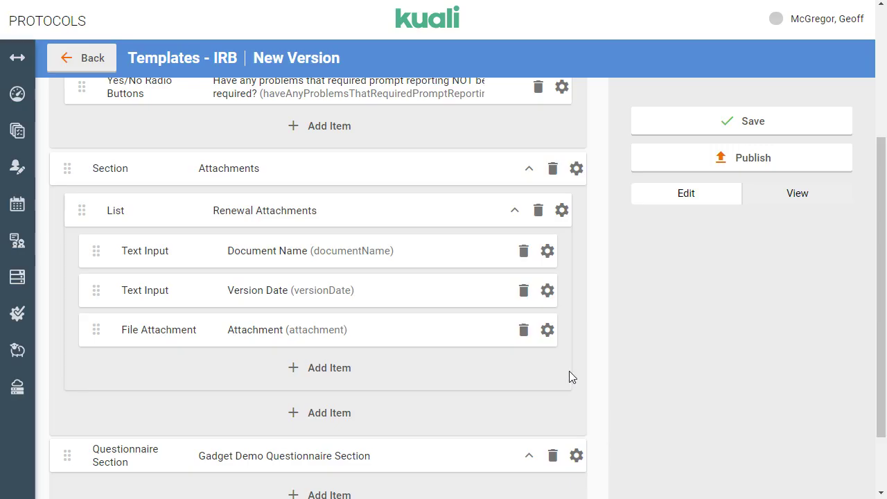
- Add a list labelled "Colors" inside the Gadget Demo Questionnaire Section, review its settings and save it
scroll(569, 371, "down", 2)
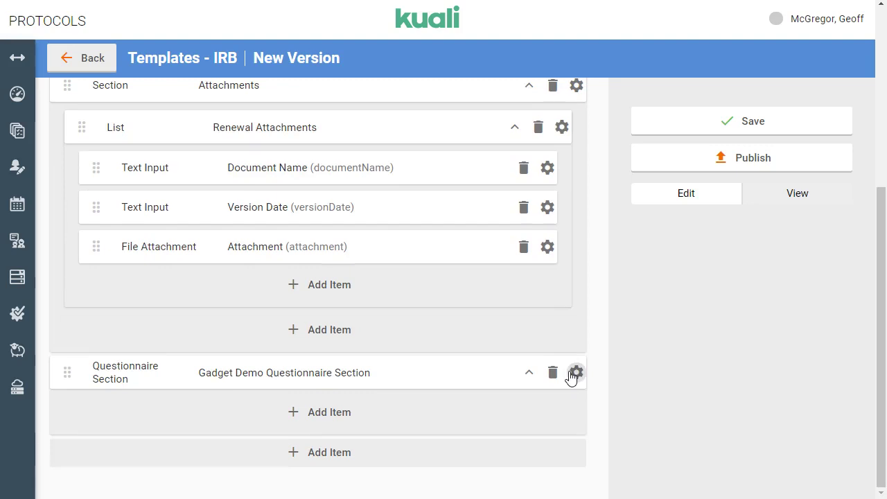
left_click(317, 414)
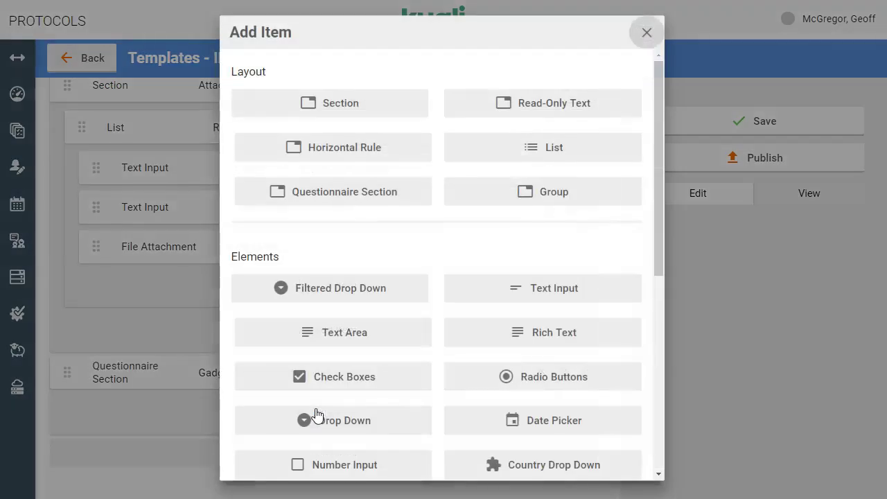
left_click(581, 154)
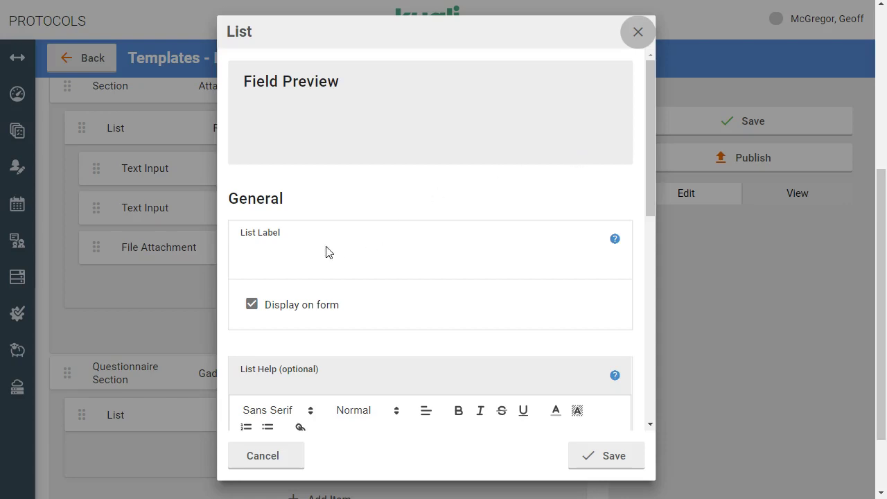
left_click(267, 270)
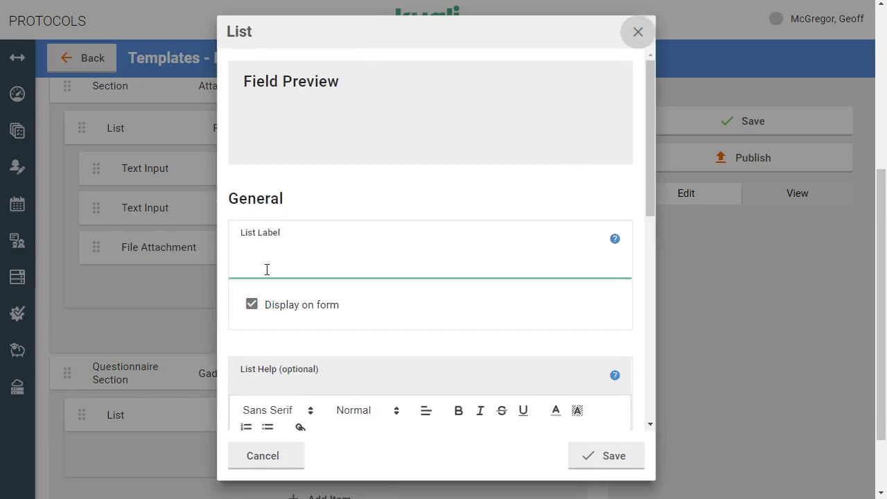
type("Colors")
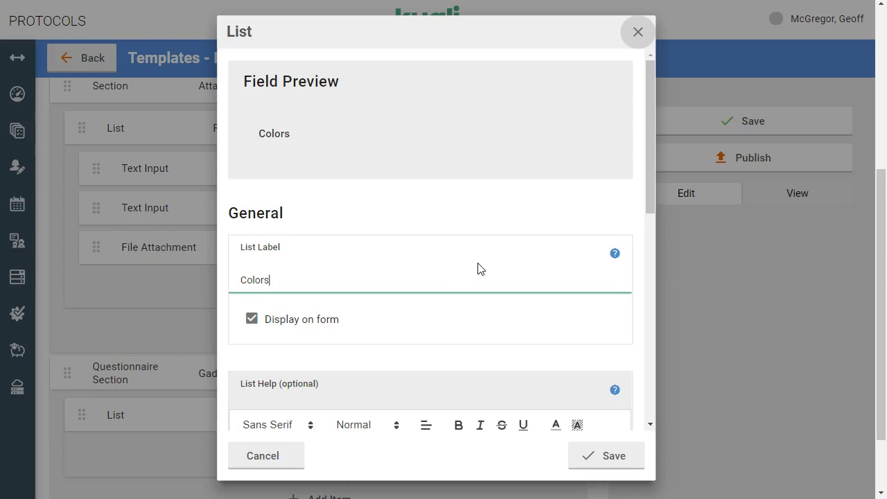
scroll(477, 269, "down", 2)
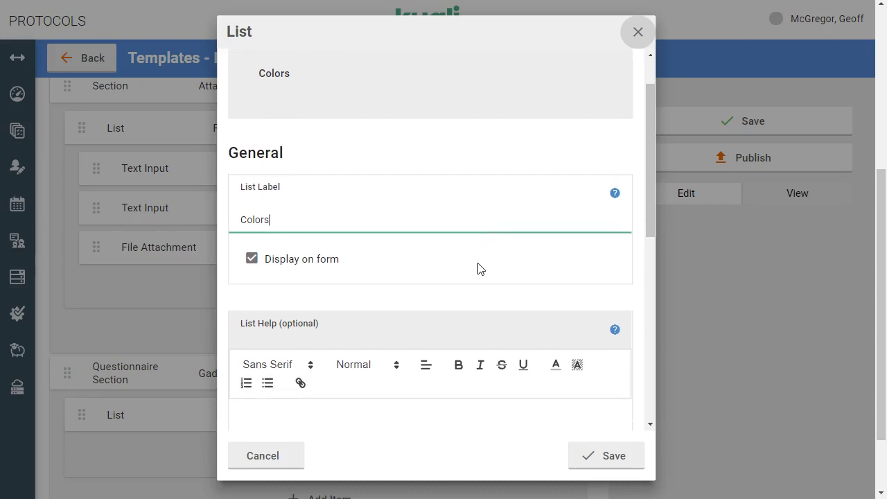
scroll(478, 269, "down", 5)
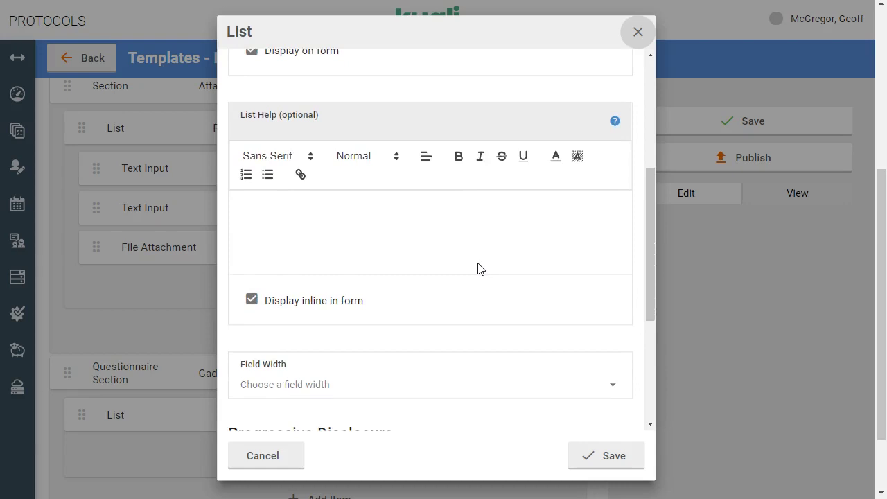
scroll(478, 268, "up", 6)
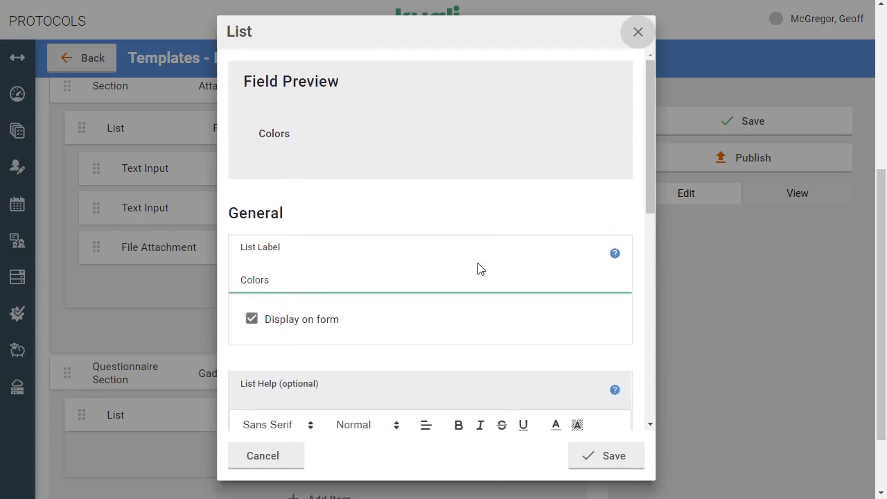
scroll(477, 268, "down", 4)
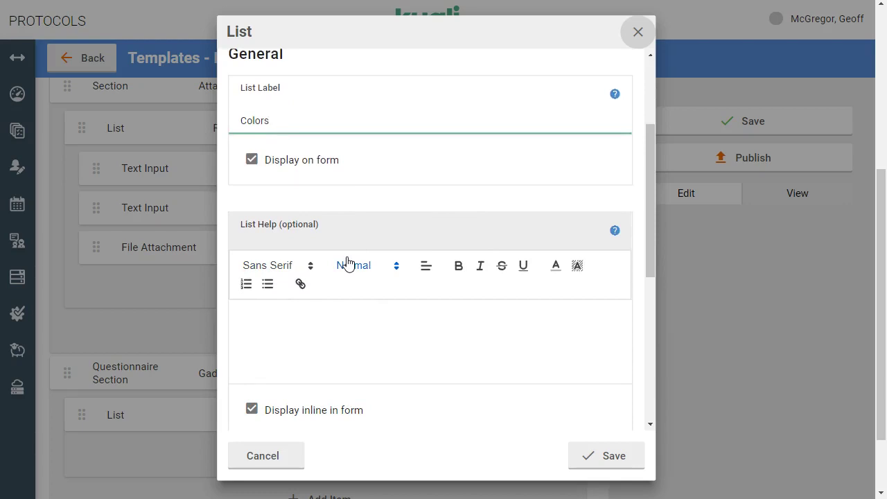
scroll(347, 263, "down", 2)
scroll(347, 263, "down", 3)
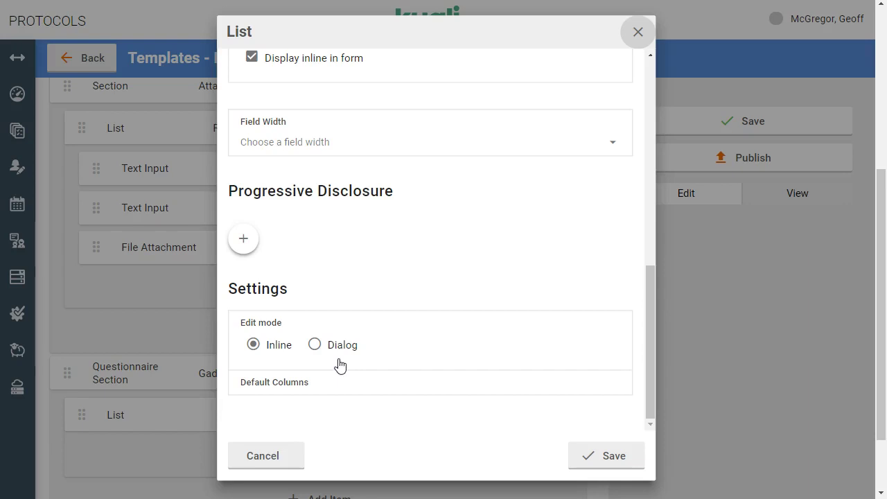
left_click(620, 459)
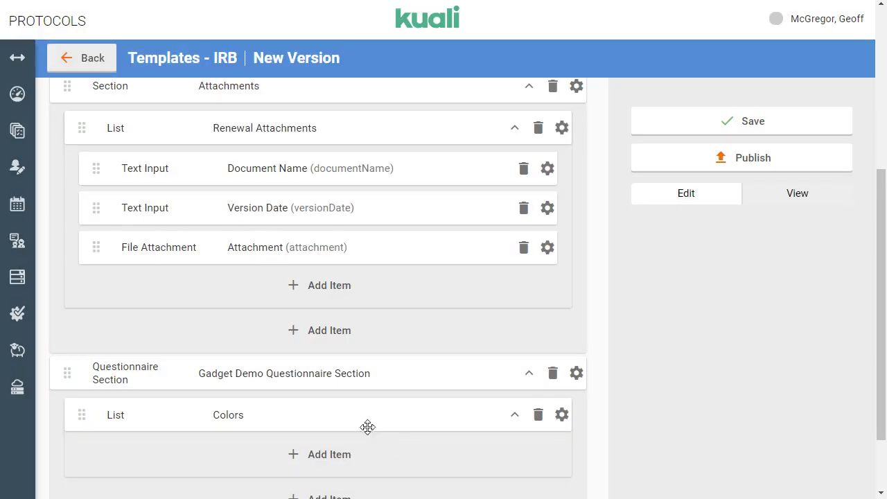
- Add a drop-down element inside the Colors list and label it "Favorite Color"
scroll(294, 422, "down", 2)
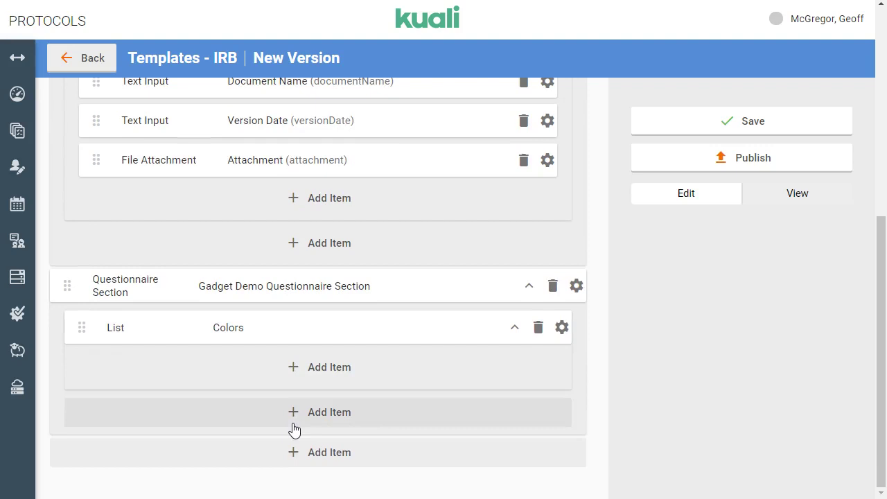
left_click(329, 368)
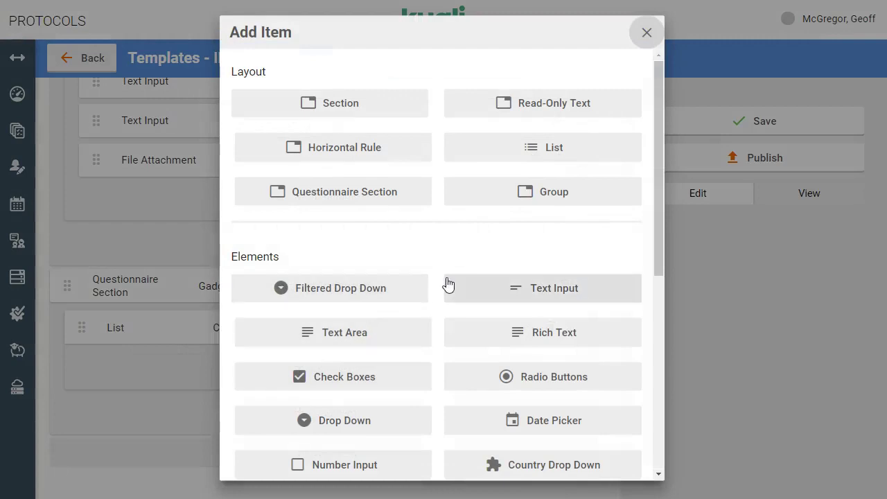
scroll(447, 285, "down", 1)
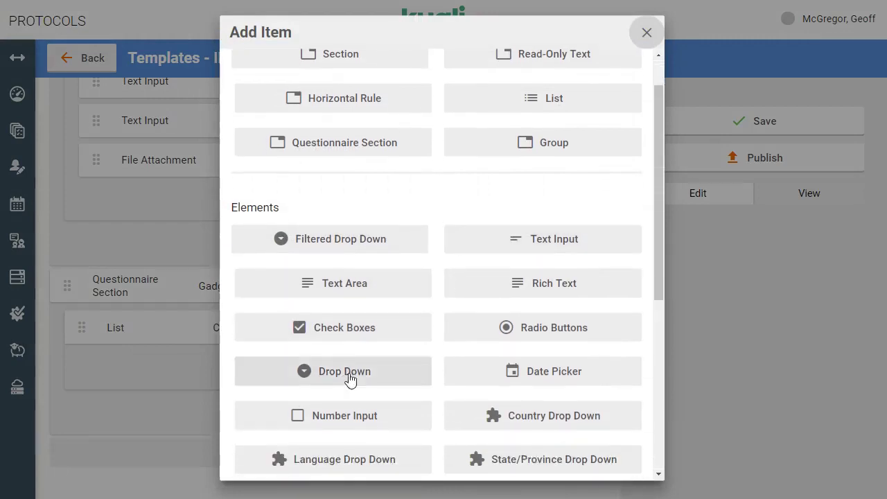
left_click(352, 381)
left_click(287, 270)
type("Favorite Color")
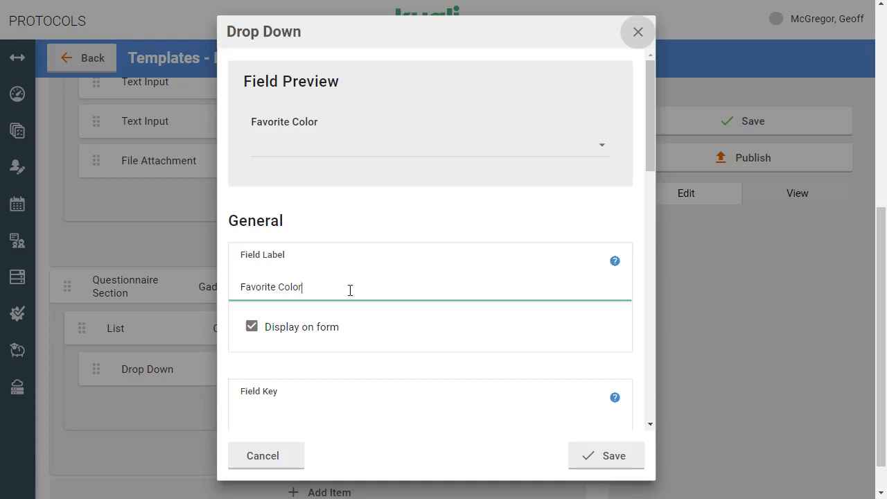
- Set the drop-down's long label to "What is your favorite color?"
scroll(351, 291, "down", 3)
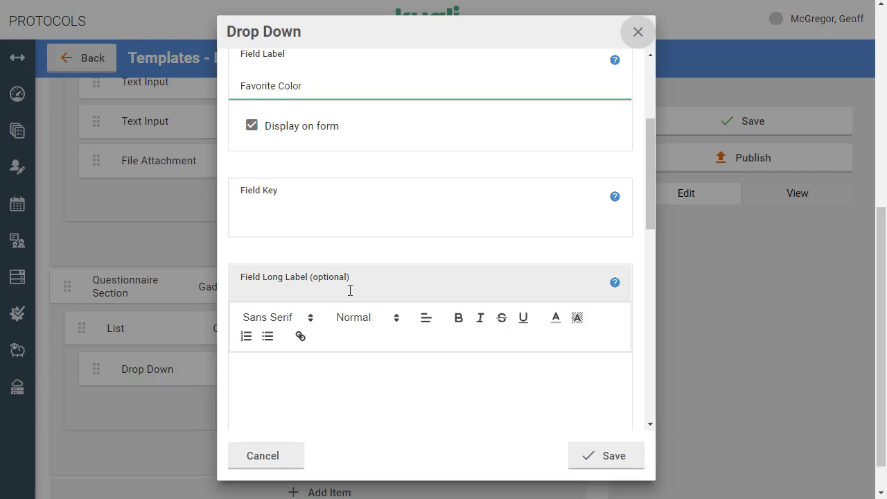
left_click(360, 377)
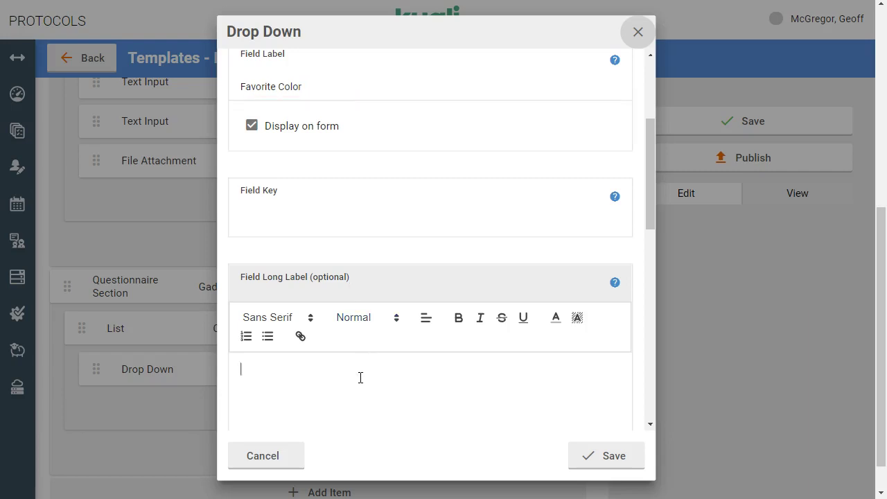
type("What is your favorite co")
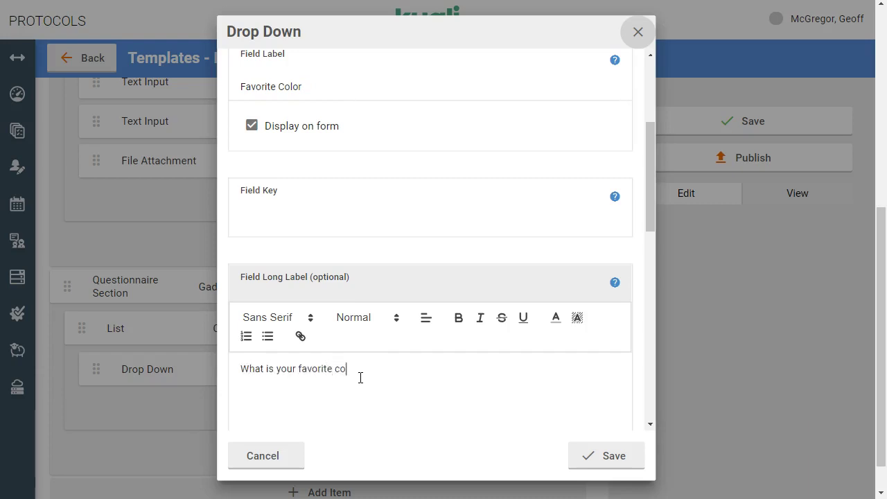
type("lor?")
- Add three blank option rows to the Favorite Color drop-down
scroll(361, 377, "down", 6)
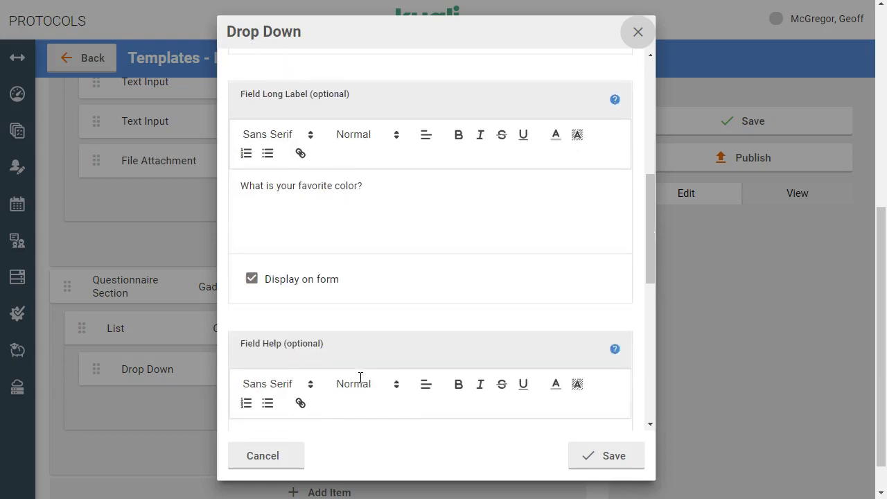
scroll(361, 378, "down", 3)
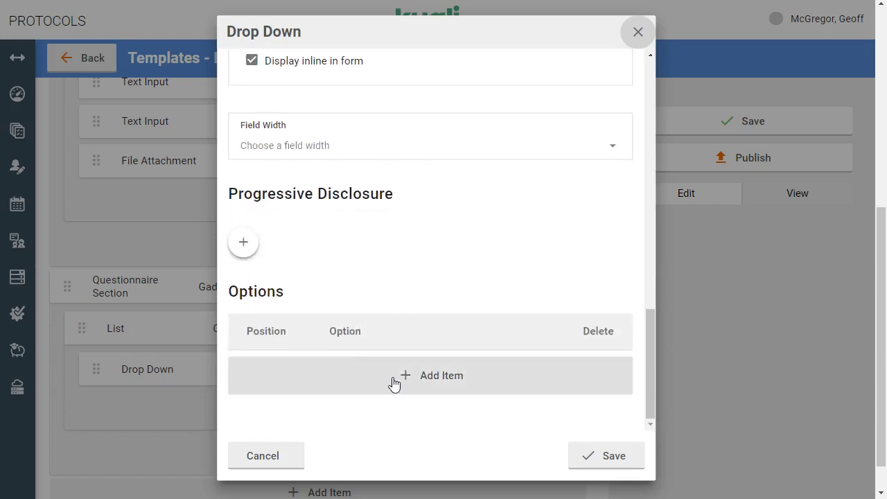
left_click(418, 382)
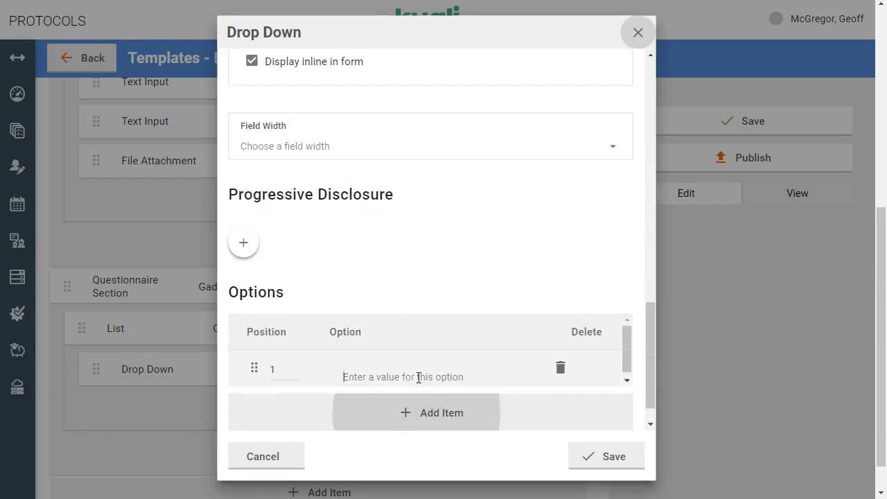
left_click(436, 424)
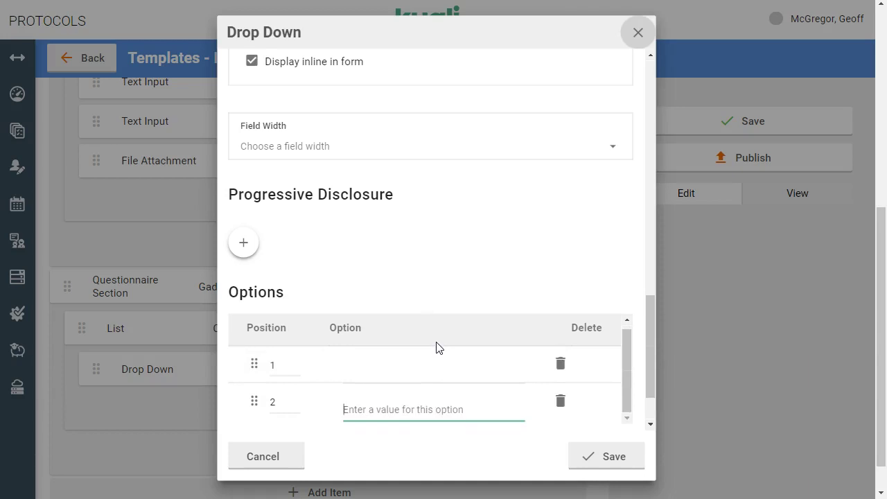
scroll(436, 347, "down", 1)
left_click(422, 375)
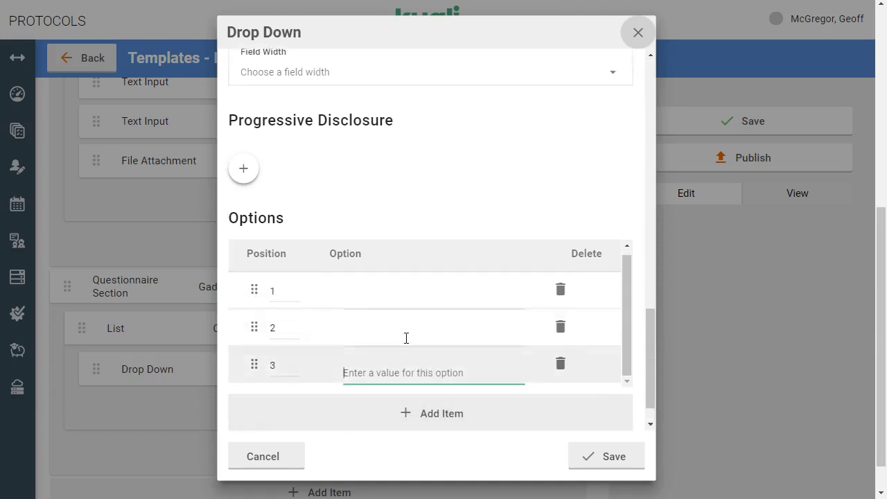
- Enter Blue, Yellow and Red as the Favorite Color options, and save the drop-down and the template
left_click(382, 302)
type("Blue")
key("Tab")
key("Tab")
key("Tab")
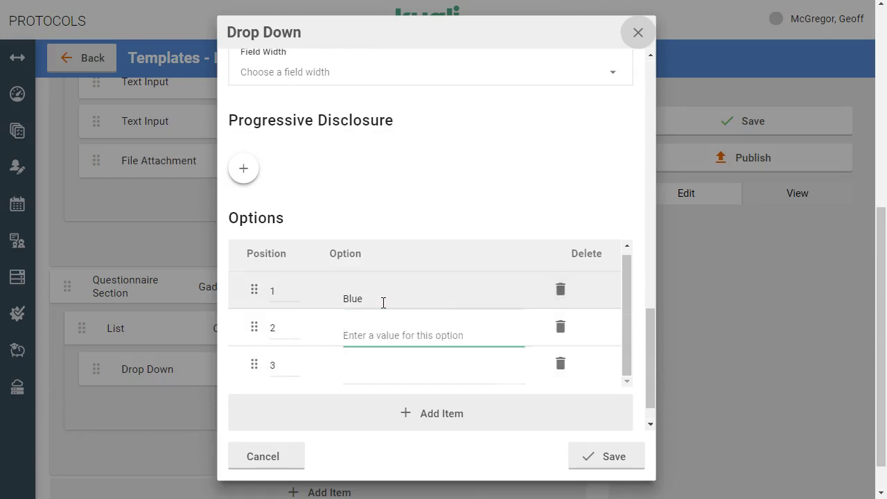
type("Yellow")
key("Tab")
key("Tab")
key("Tab")
type("Red")
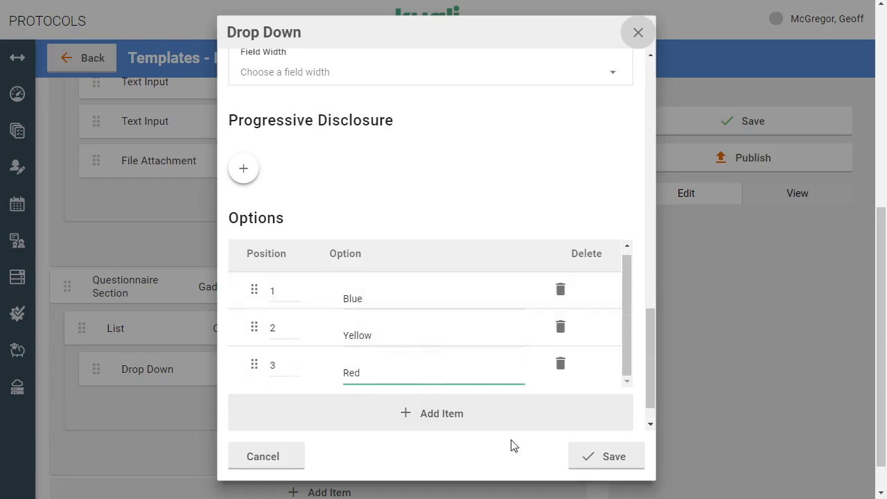
left_click(600, 455)
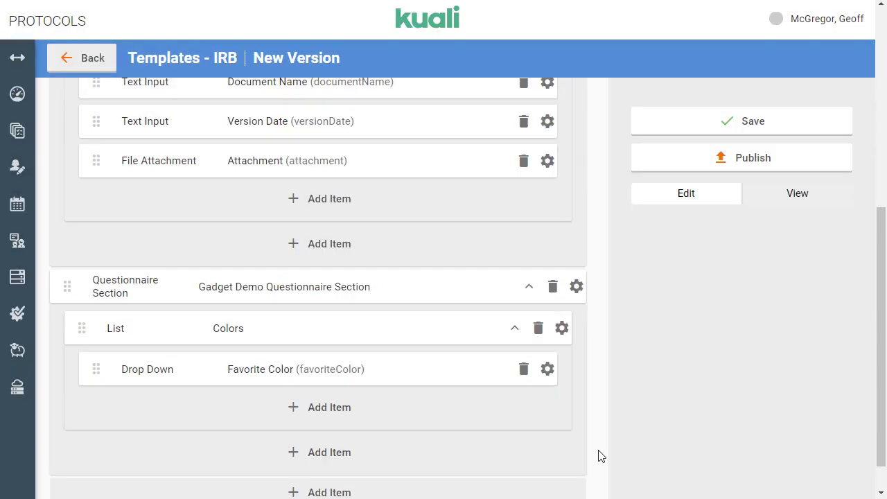
left_click(783, 122)
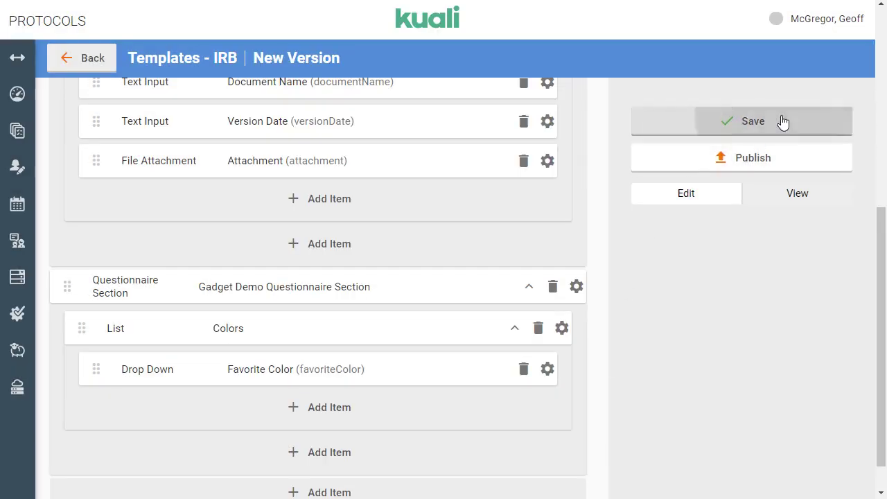
- Preview the form and check which columns can be shown in the Colors list
left_click(816, 196)
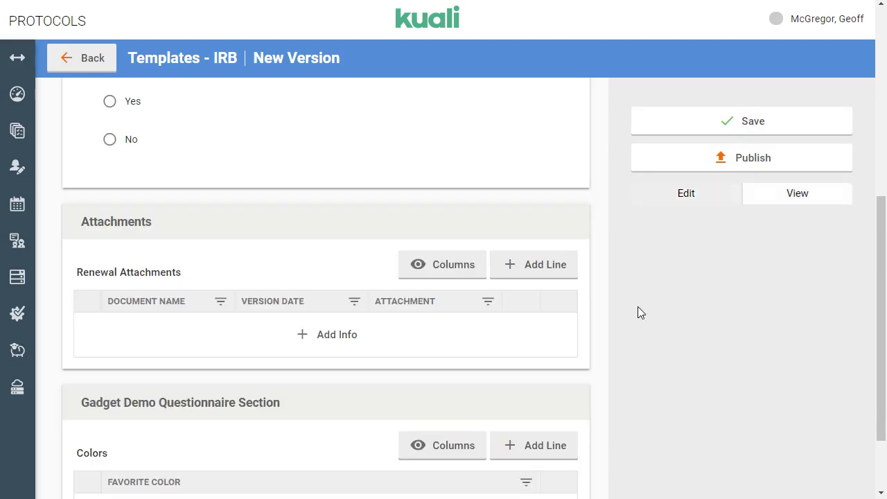
scroll(638, 313, "down", 3)
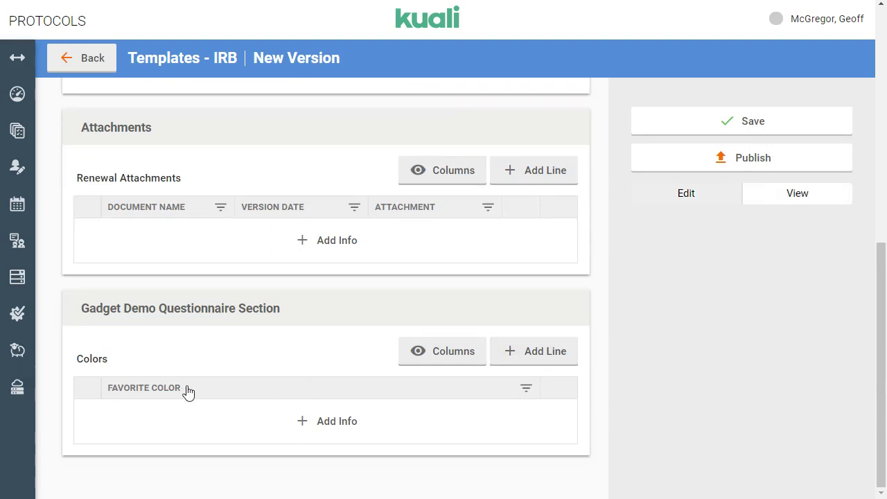
left_click(421, 364)
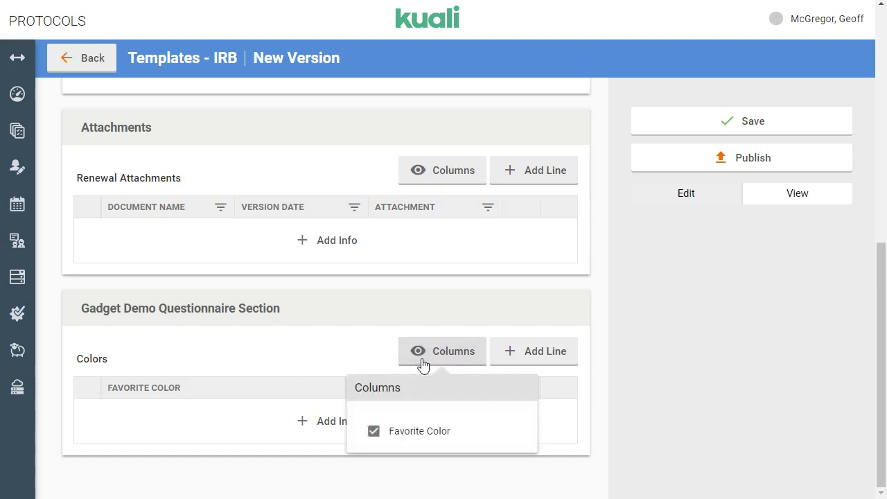
left_click(683, 357)
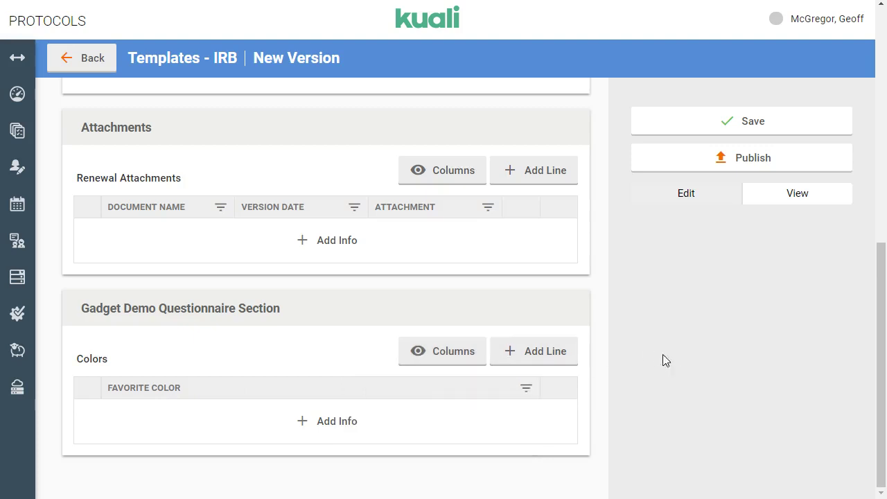
- Add two lines to the Colors list in the form preview, choosing Blue for the first and Yellow for the second
left_click(338, 432)
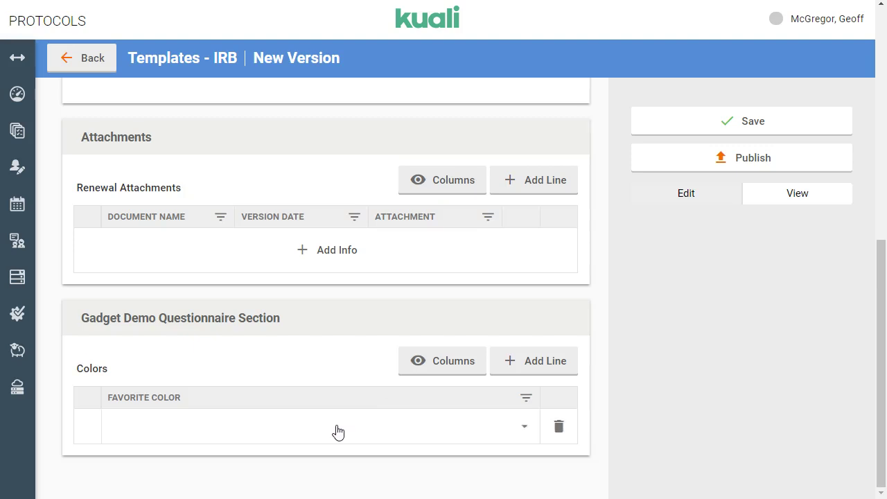
left_click(519, 434)
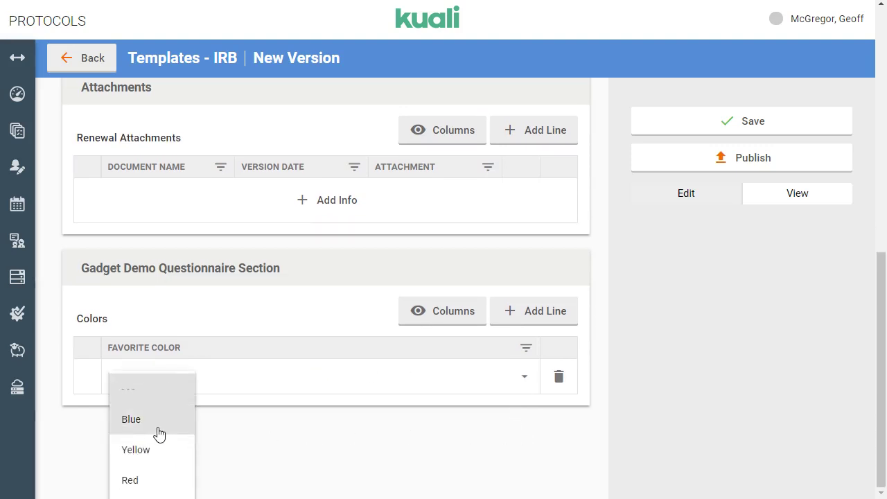
left_click(159, 433)
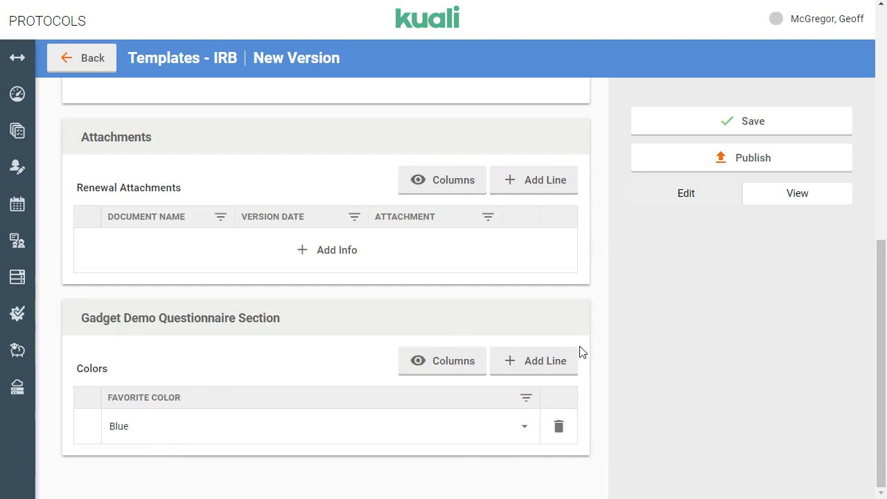
left_click(560, 360)
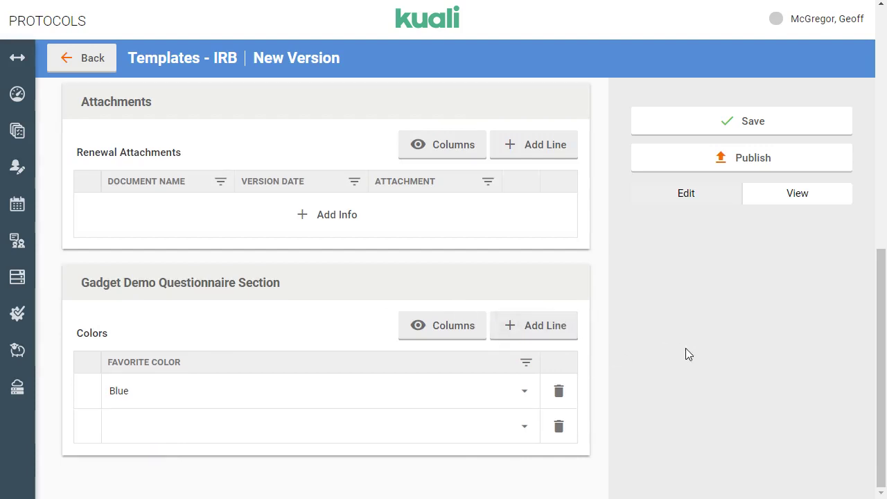
left_click(522, 426)
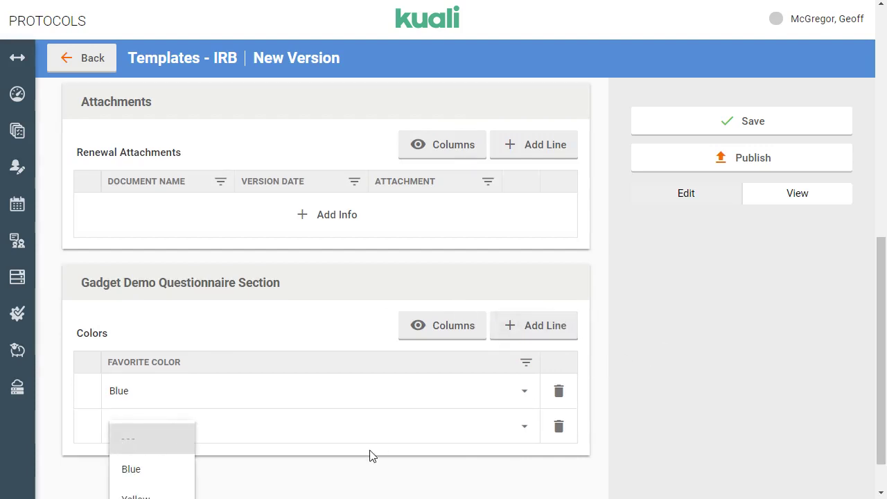
left_click(164, 463)
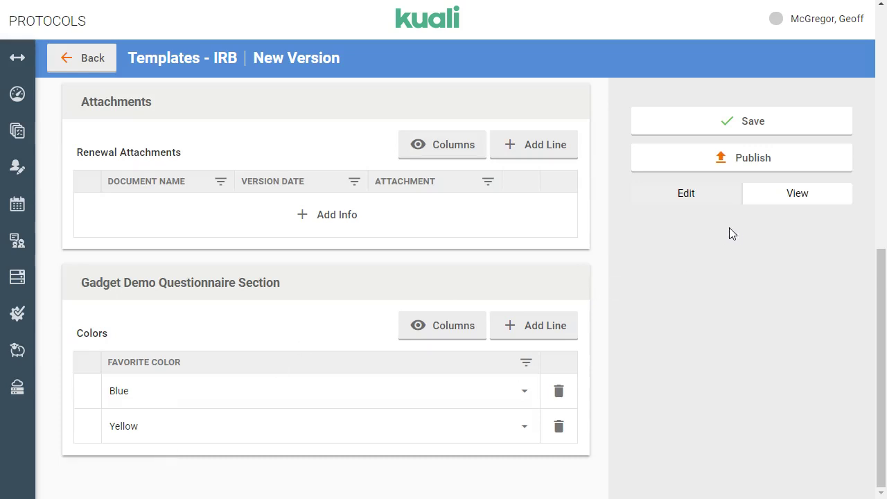
- Return to editing the template and add a filtered drop-down labelled "Favorite Secondary Color" inside the Colors list
left_click(696, 200)
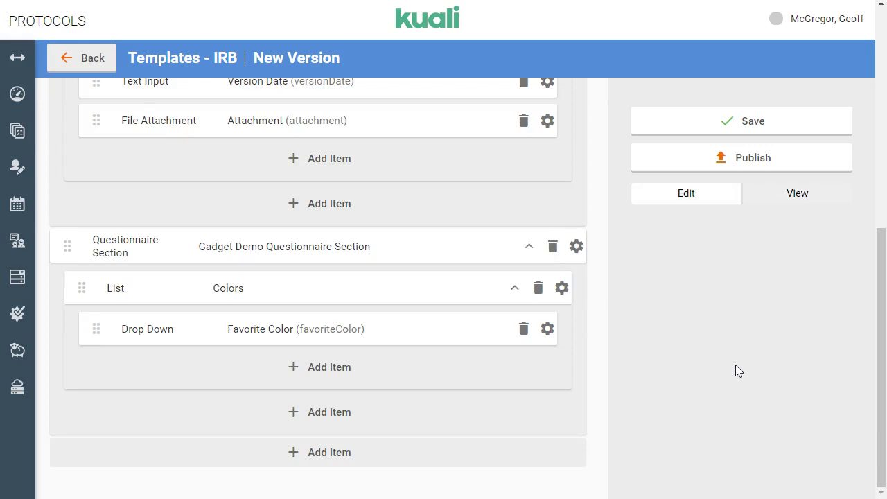
left_click(367, 373)
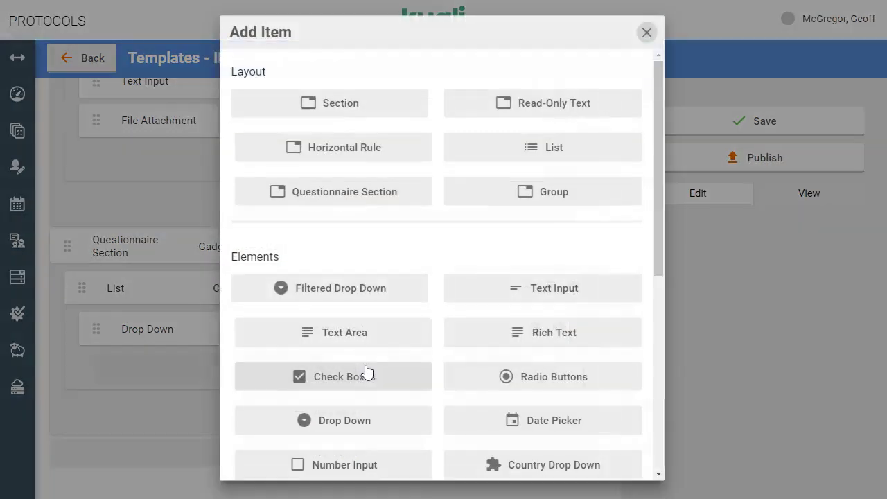
left_click(368, 292)
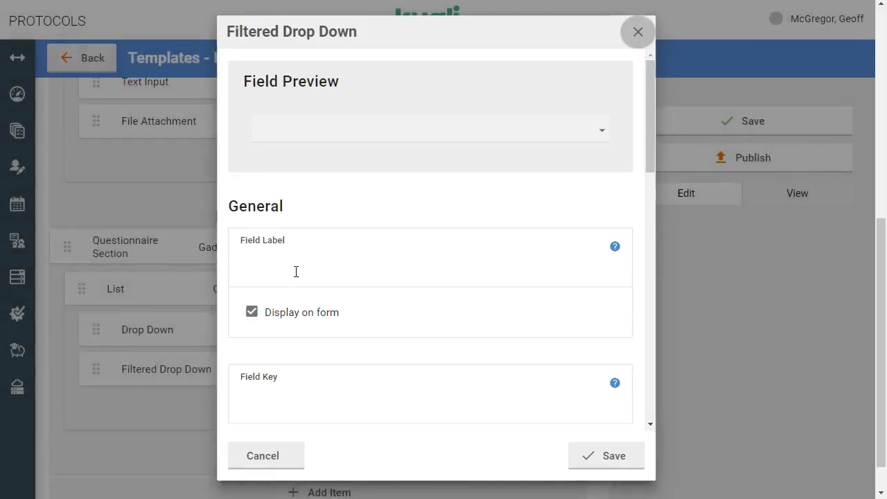
left_click(296, 272)
type("Favorit")
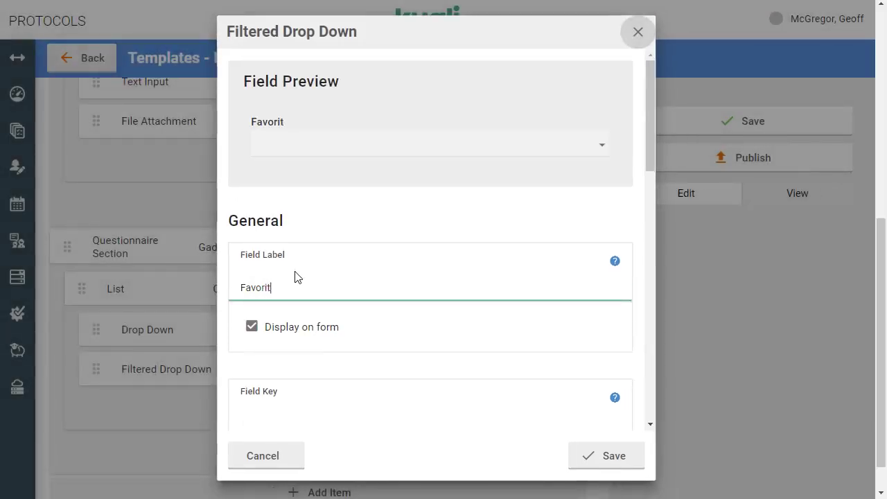
type("e Secondary Color")
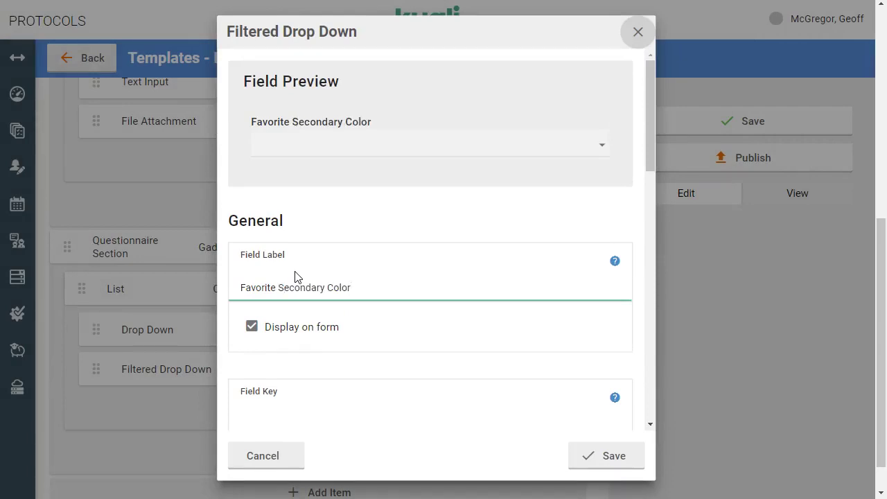
- Set the filtered drop-down's long label to "What is your second favorite color?"
scroll(295, 277, "down", 3)
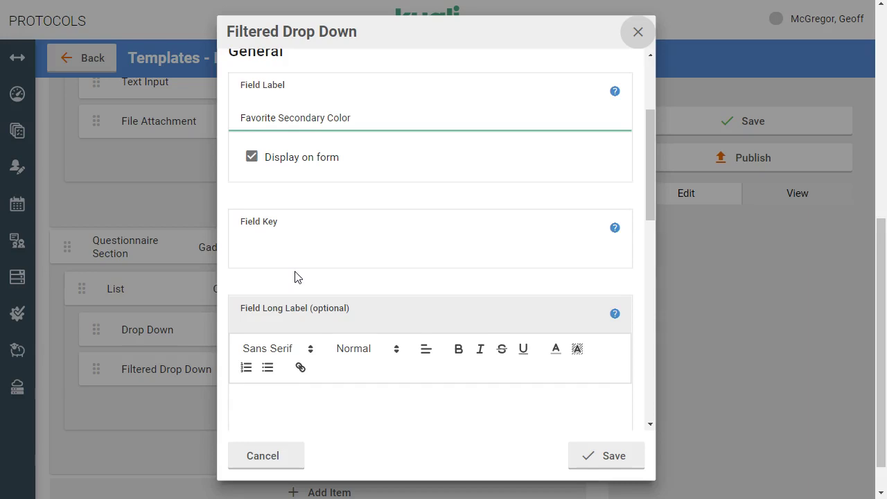
scroll(295, 277, "down", 3)
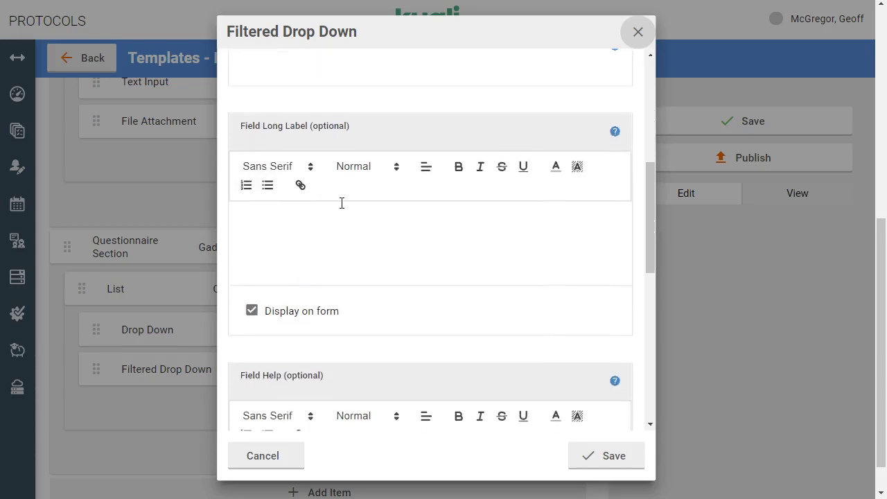
left_click(346, 239)
type("What is your second ")
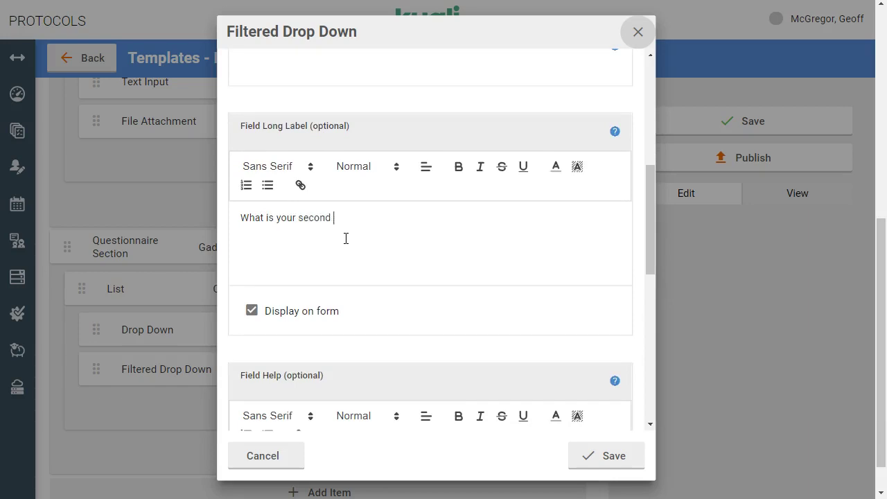
type("favorite color?")
- Make the filtered drop-down's options depend on the Favorite Color gadget
scroll(346, 239, "down", 3)
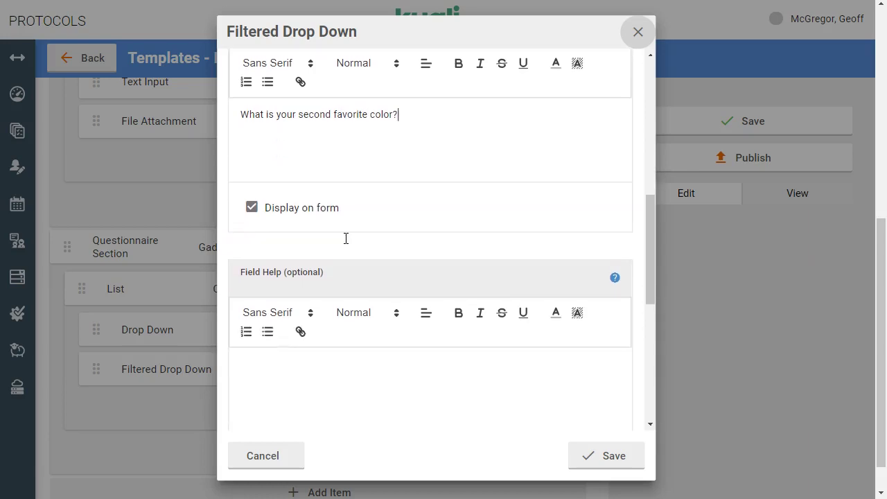
scroll(346, 239, "down", 5)
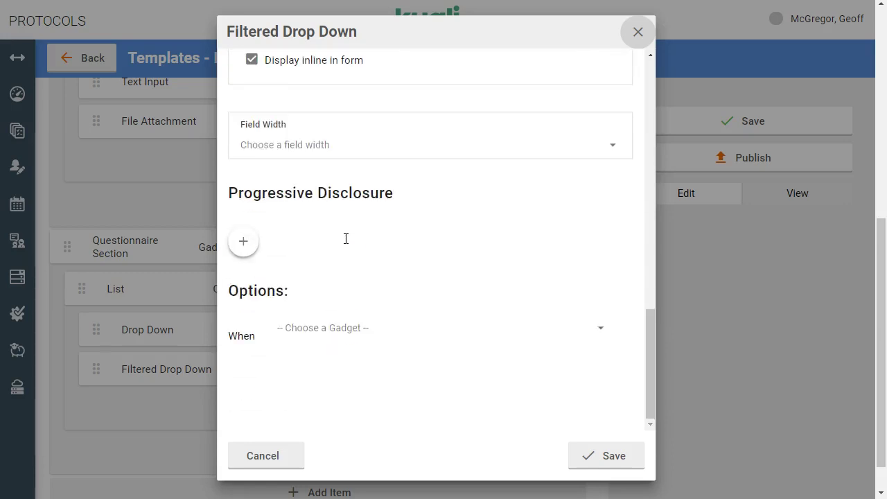
scroll(346, 238, "down", 1)
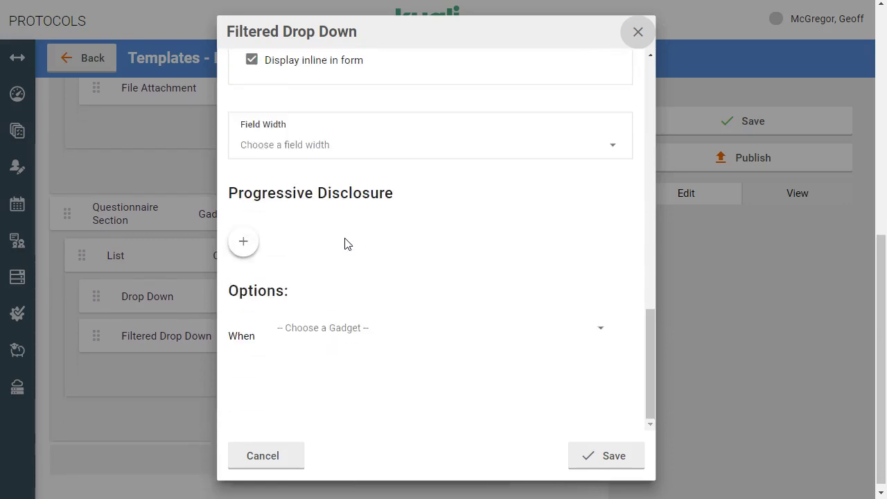
left_click(342, 329)
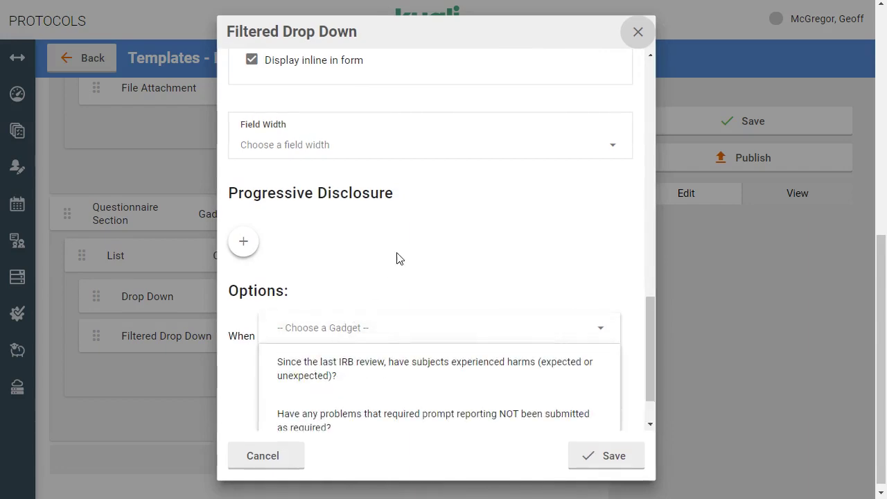
scroll(398, 256, "down", 2)
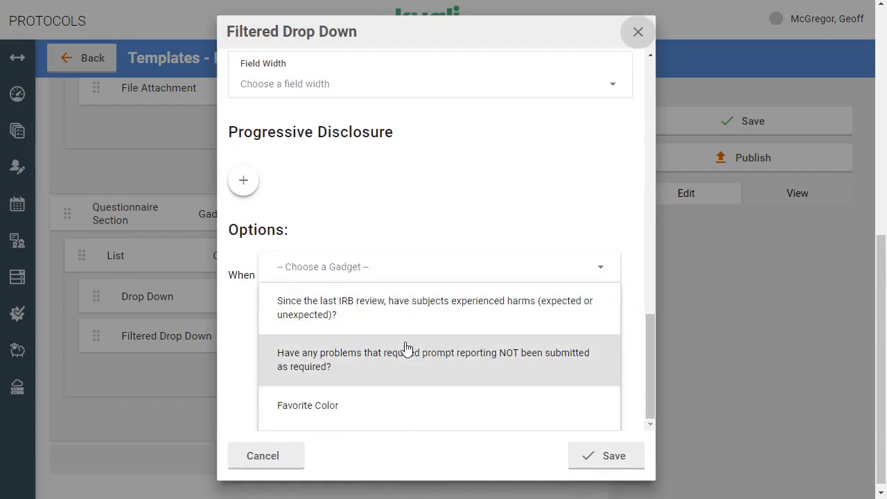
left_click(406, 408)
- Add Green and Purple as the filtered drop-down's options for when Favorite Color is Blue
scroll(414, 229, "down", 1)
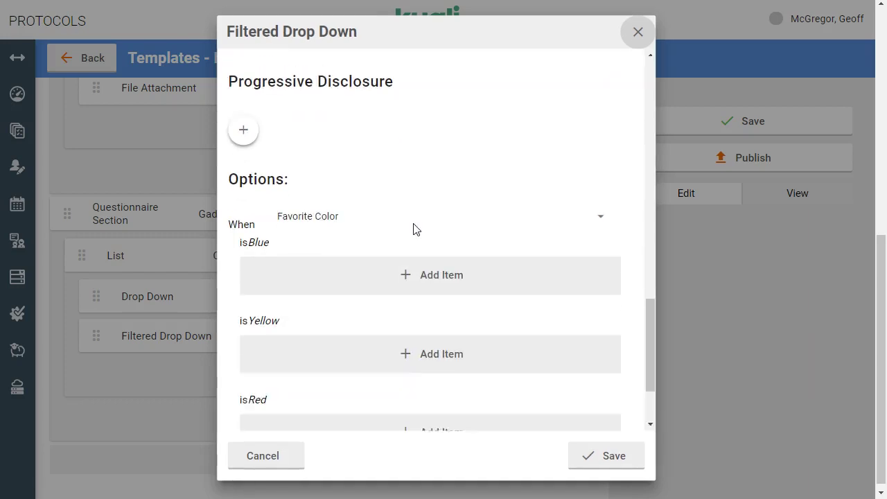
scroll(414, 229, "down", 2)
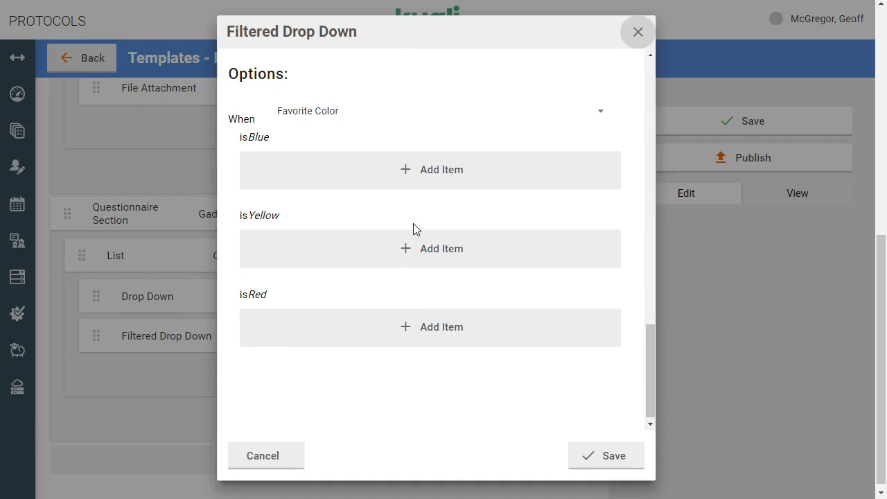
left_click(434, 178)
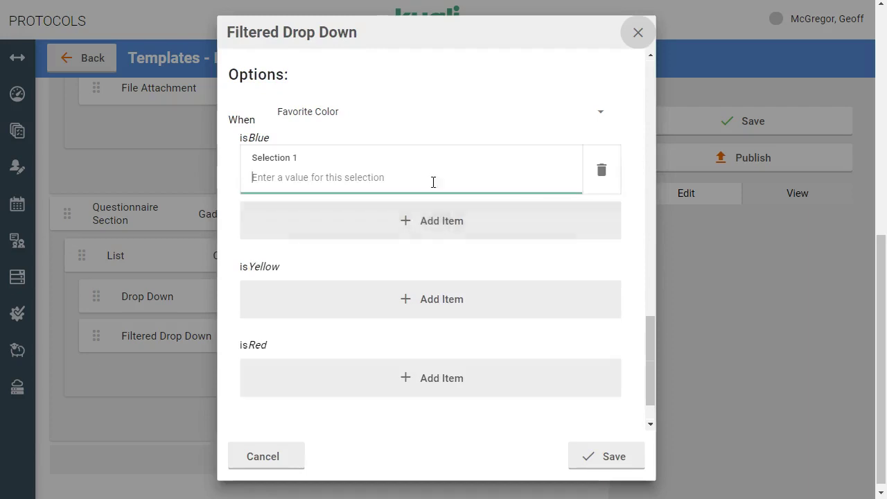
left_click(437, 222)
left_click(336, 179)
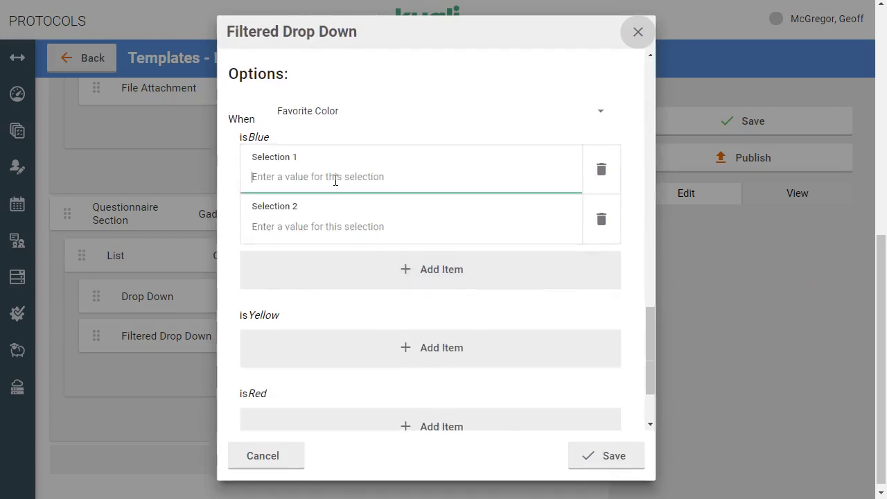
type("Green")
key("Tab")
type("Purple")
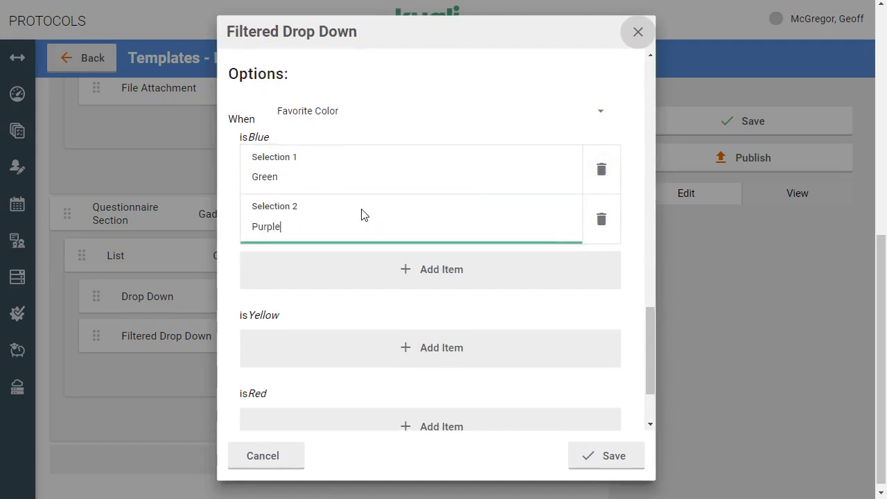
- Add Orange and Green as the filtered drop-down's options for when Favorite Color is Yellow
scroll(362, 212, "down", 3)
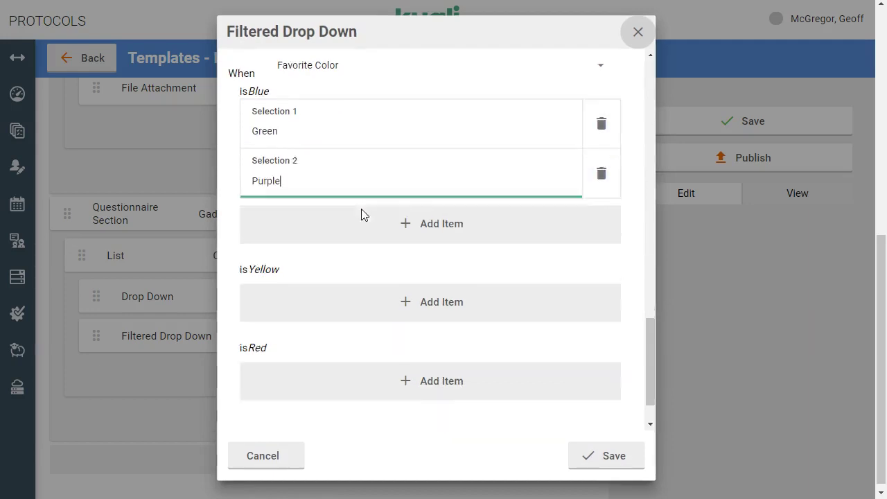
left_click(392, 249)
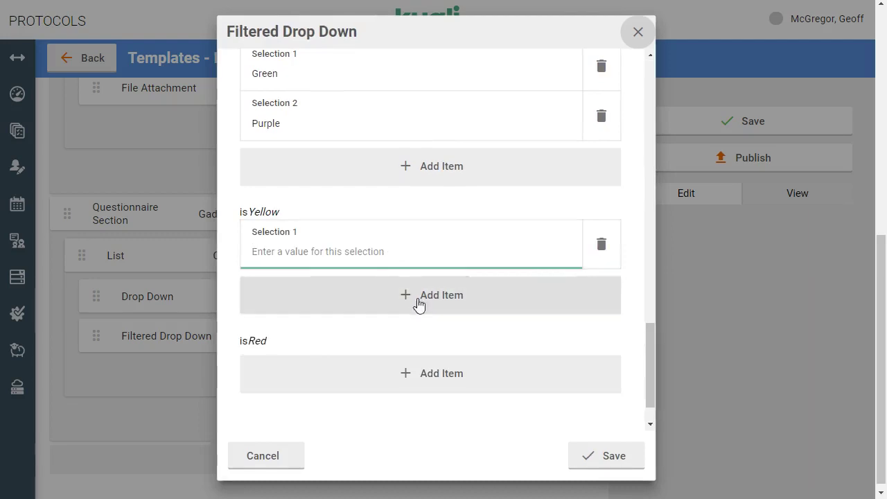
left_click(418, 300)
left_click(302, 253)
type("Orange")
key("Tab")
type("Gree")
left_click(358, 252)
- Add Purple and Orange as the options for when Favorite Color is Red and save the filtered drop-down
scroll(394, 249, "down", 2)
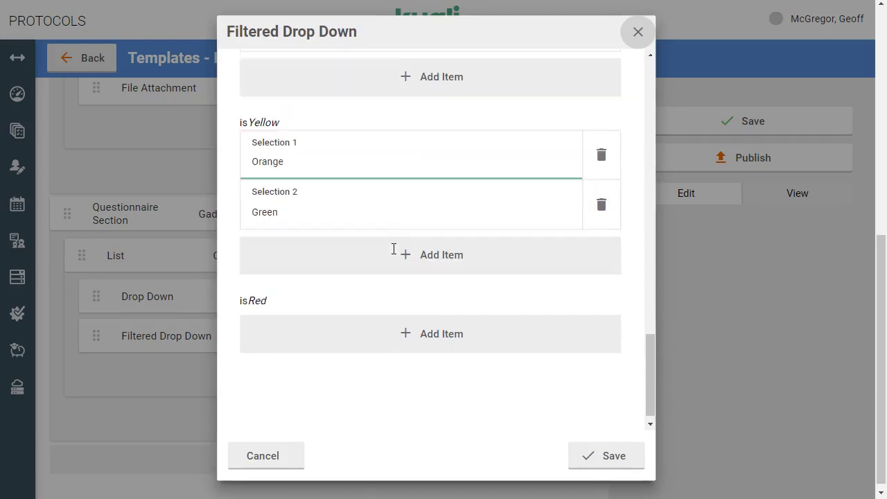
left_click(422, 346)
left_click(423, 339)
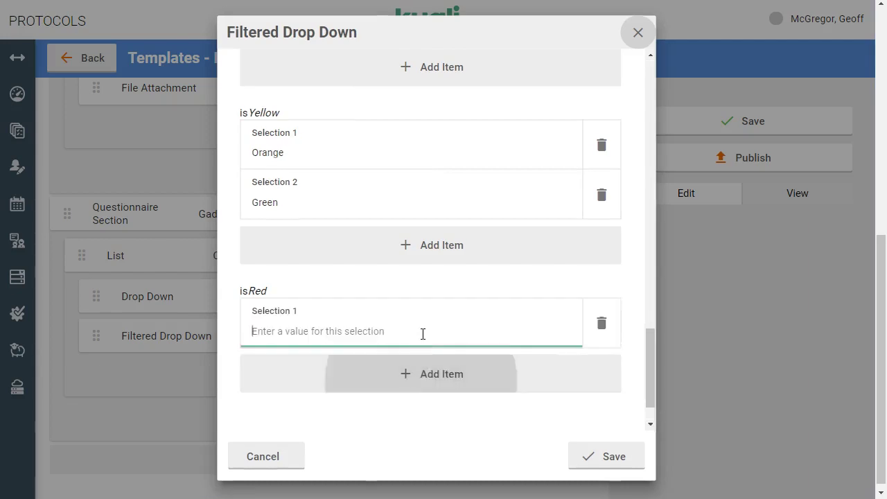
left_click(421, 383)
left_click(335, 332)
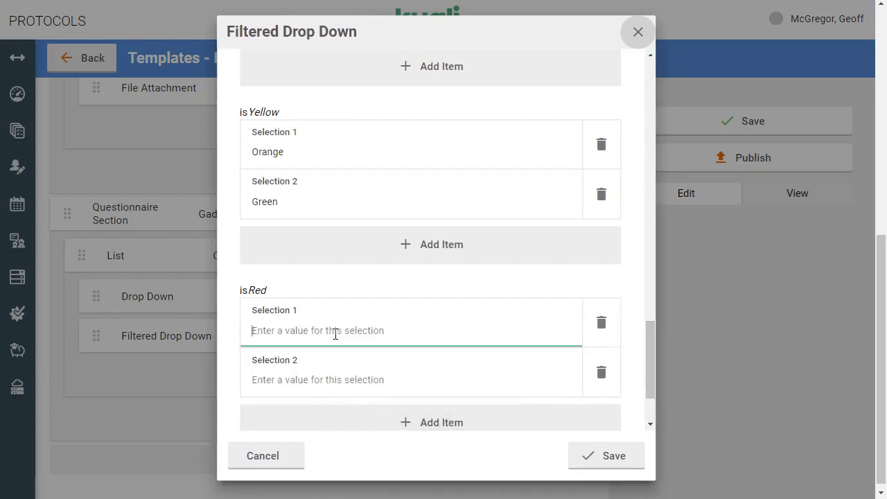
type("Purple")
key("Tab")
key("Tab")
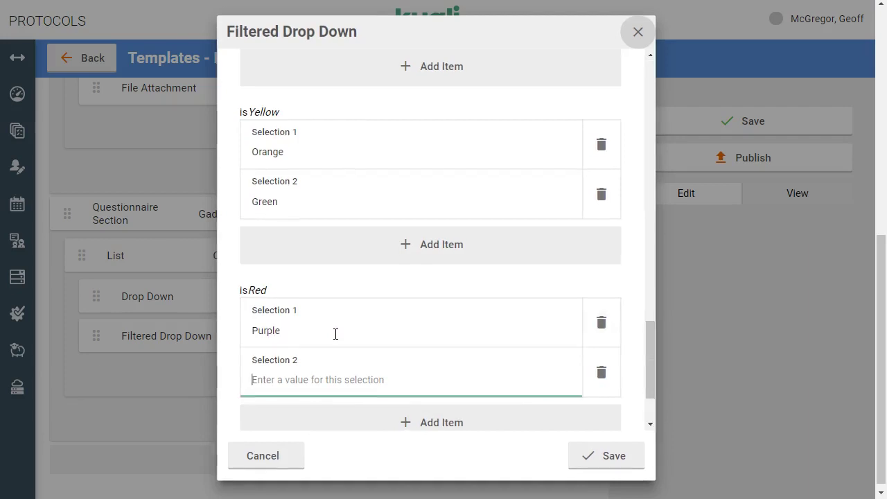
type("Orange")
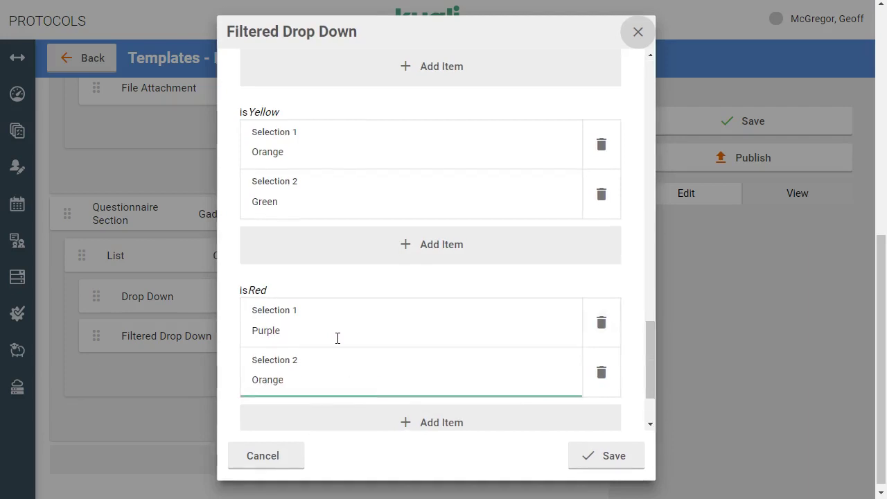
left_click(613, 456)
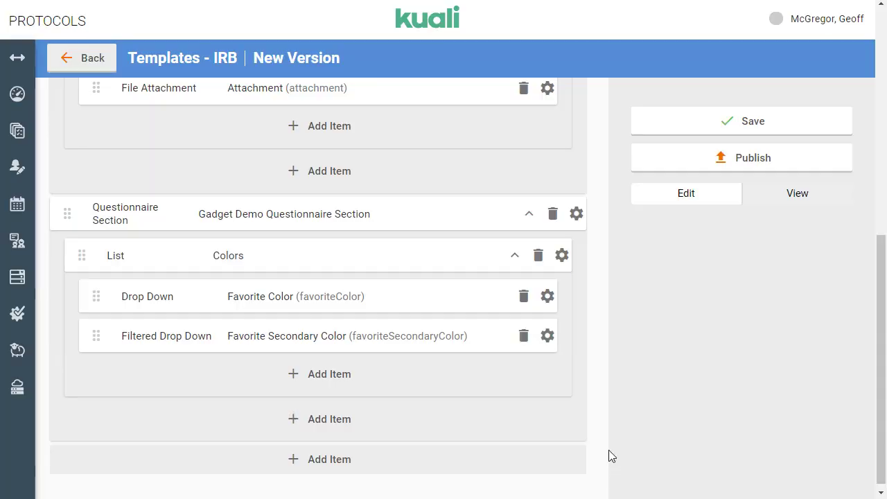
- Save the template and, in the form preview, choose secondary color Purple for the Blue line and Orange for the Yellow line
left_click(757, 122)
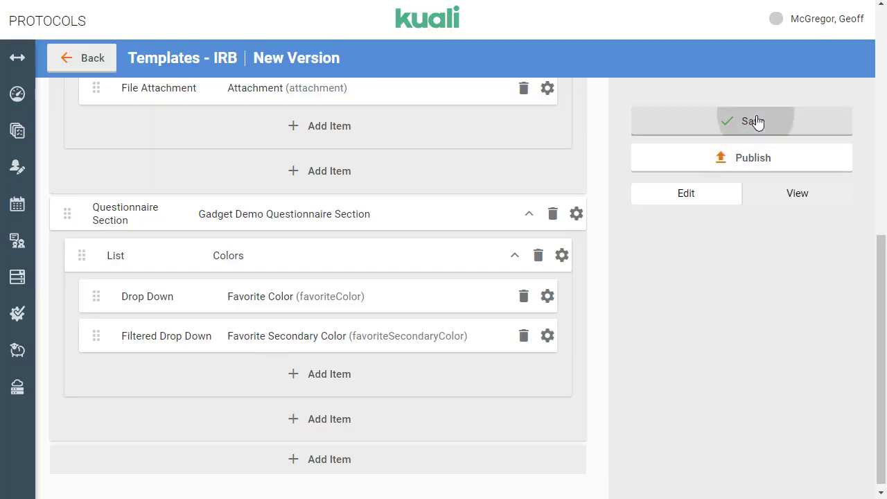
left_click(798, 195)
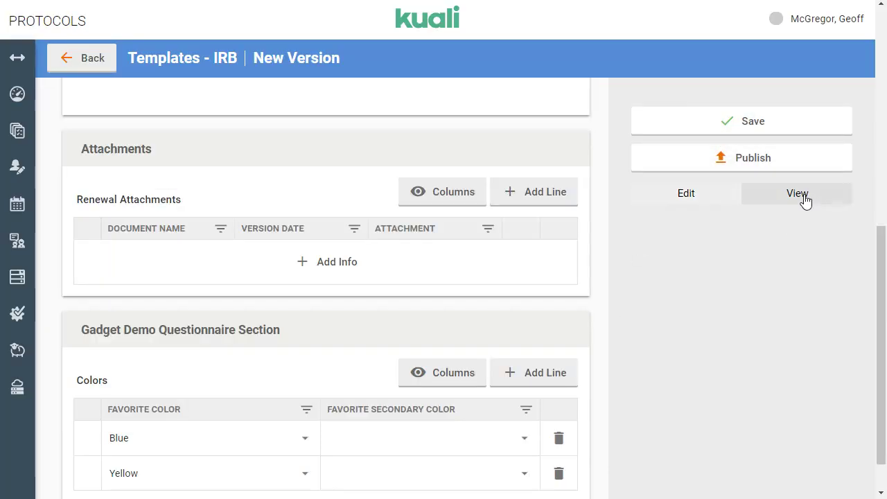
scroll(422, 323, "down", 1)
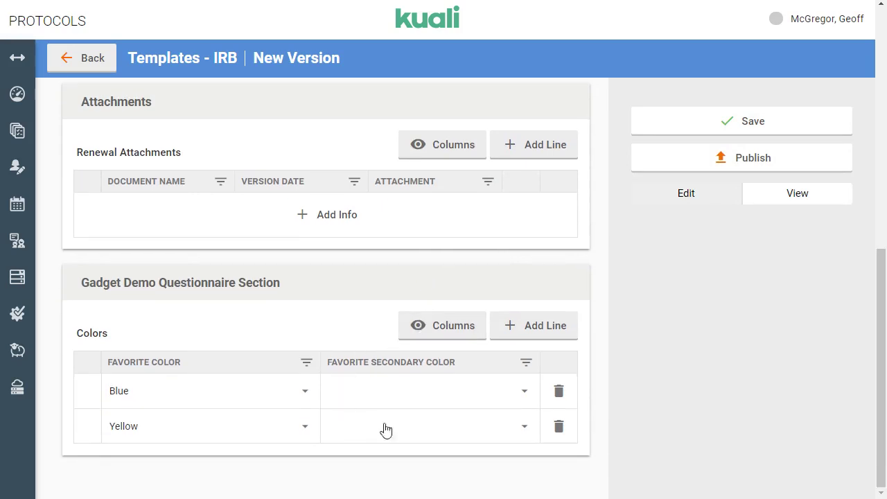
left_click(524, 394)
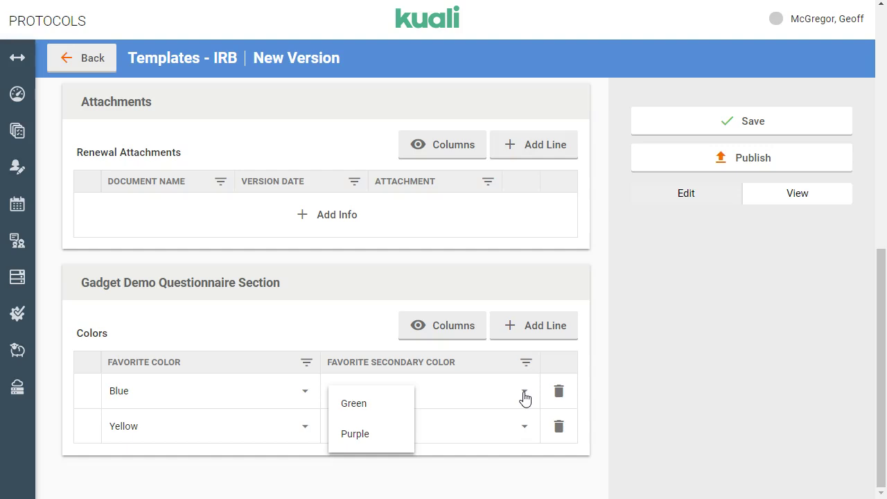
left_click(387, 444)
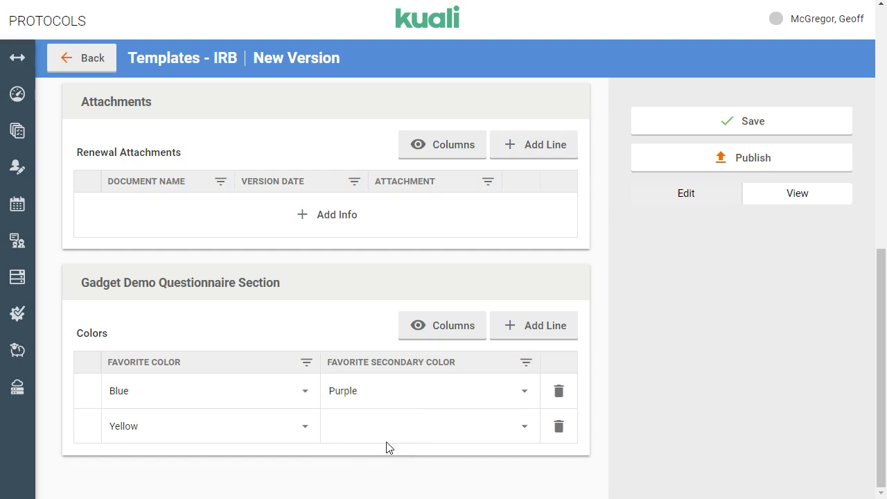
left_click(525, 425)
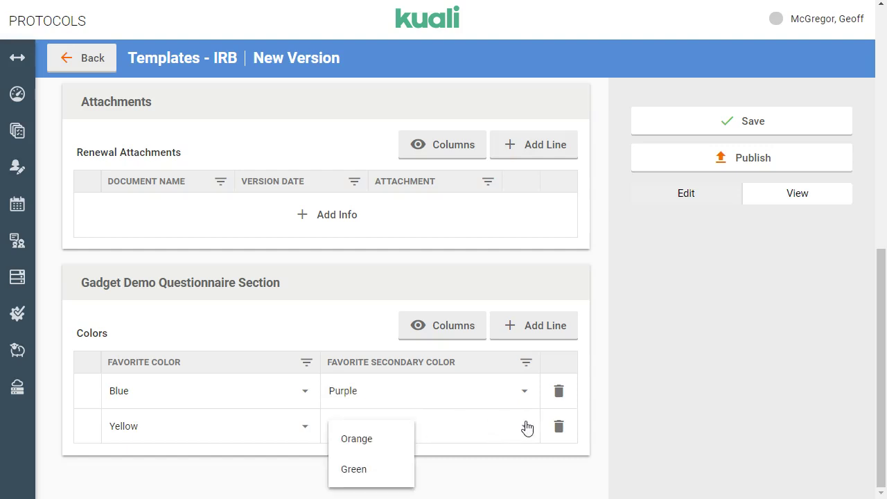
left_click(378, 443)
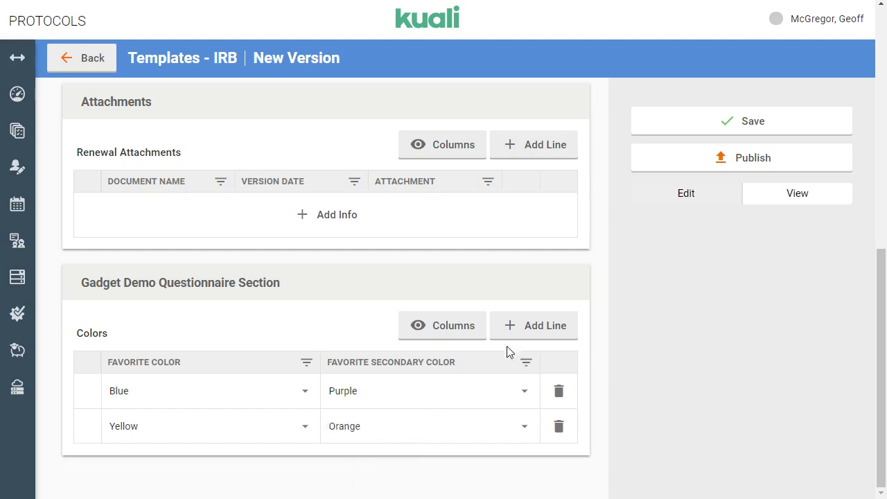
- Add a third line to the Colors list with favorite color Red and secondary color Orange
left_click(548, 338)
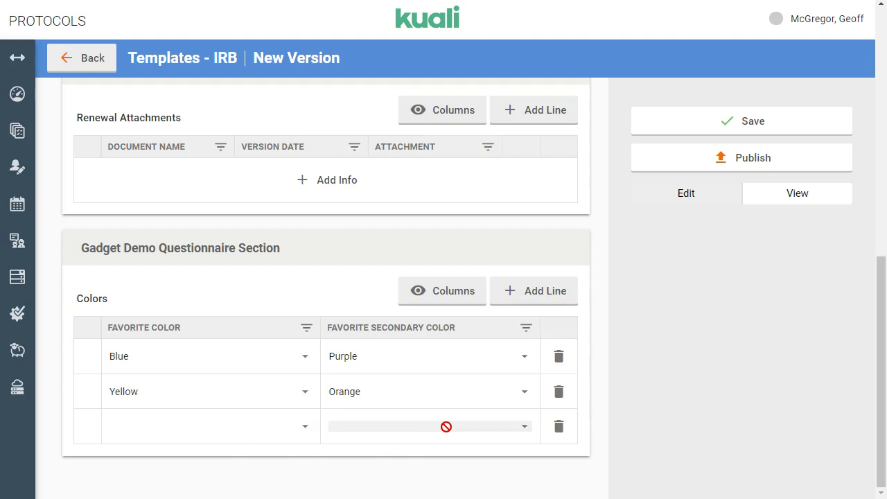
left_click(301, 431)
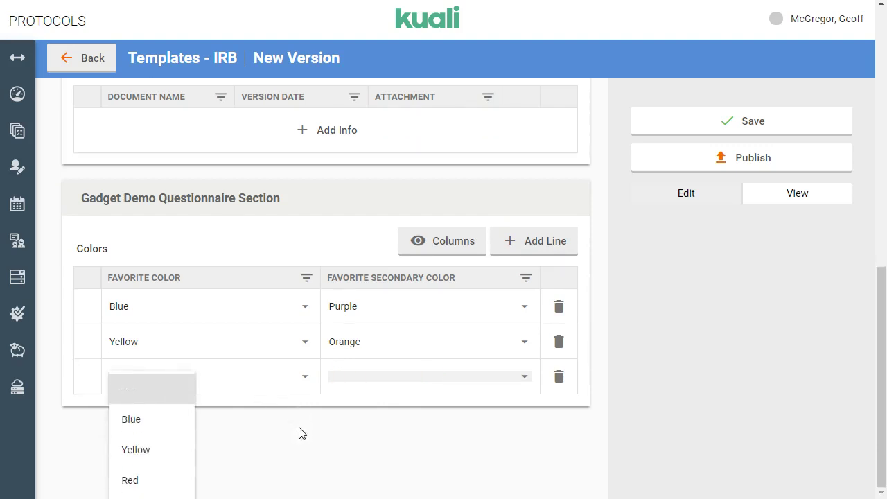
left_click(159, 479)
left_click(455, 431)
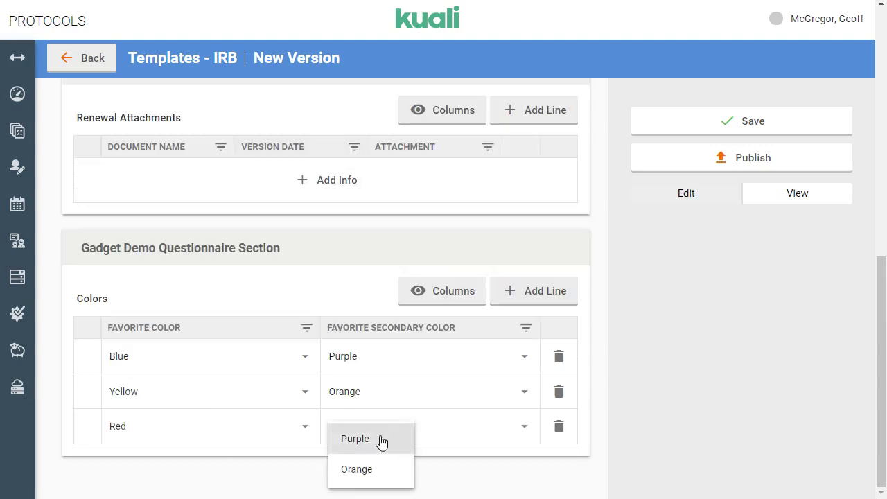
left_click(382, 468)
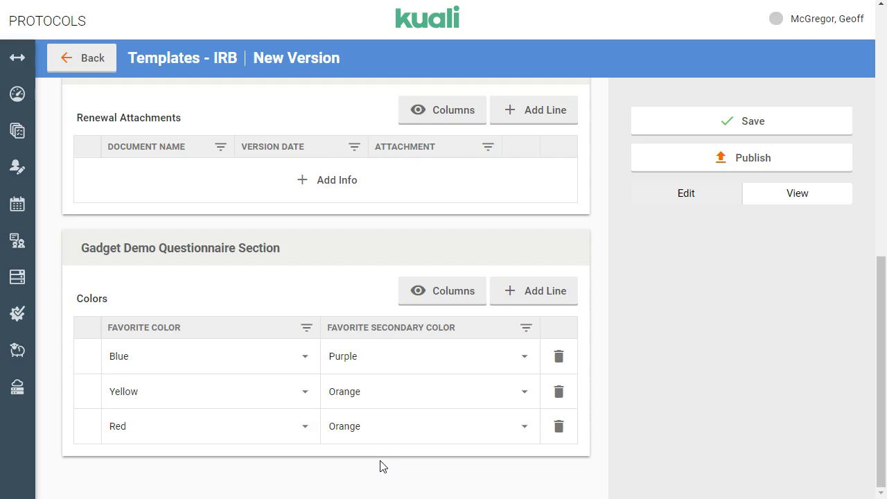
- Return to editing the template, set the Colors list's edit mode to Dialog and remove Favorite Secondary Color from its default columns
left_click(694, 198)
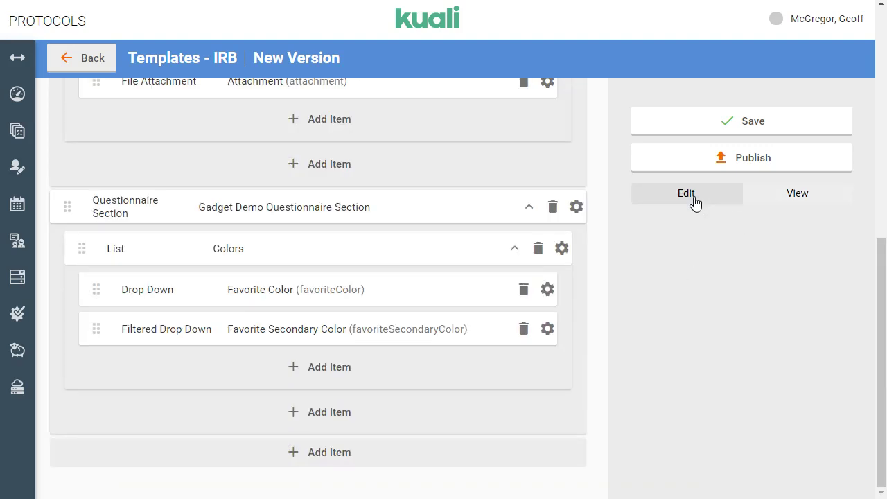
left_click(561, 251)
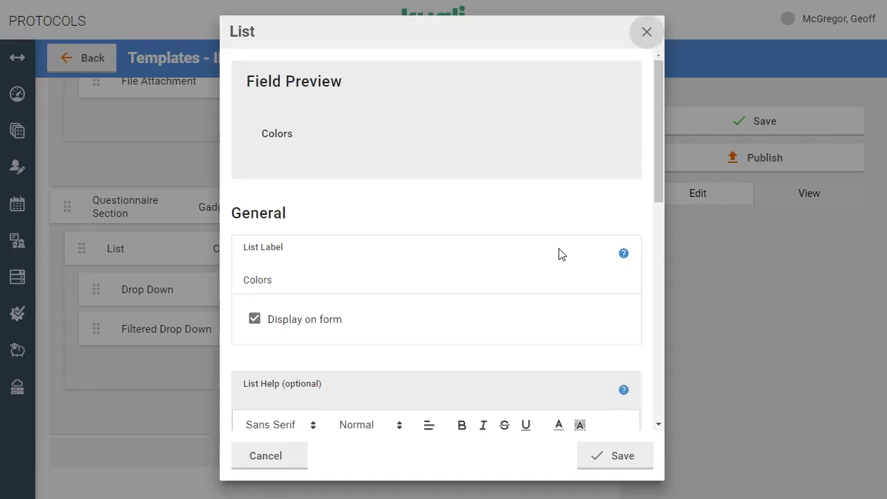
scroll(561, 253, "down", 5)
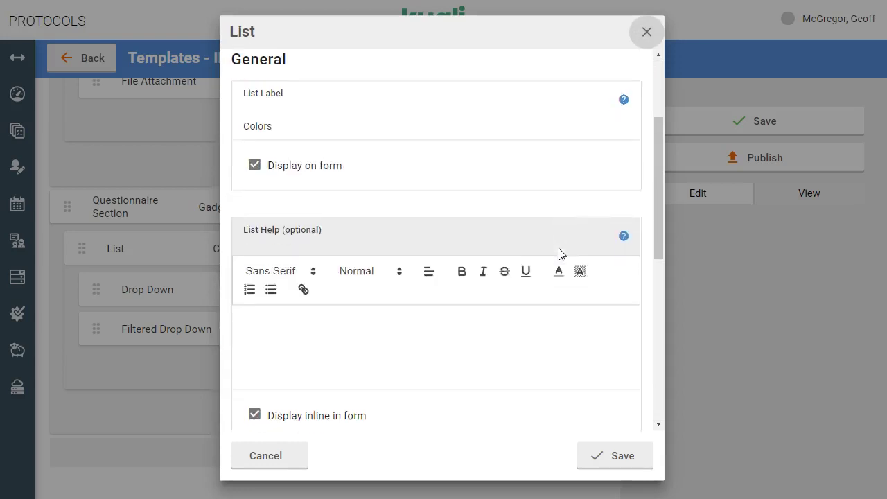
scroll(561, 248, "down", 3)
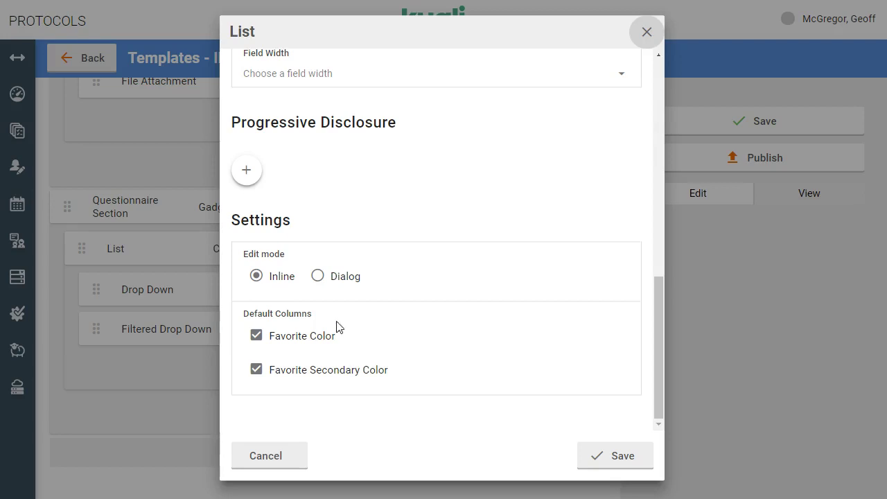
left_click(329, 283)
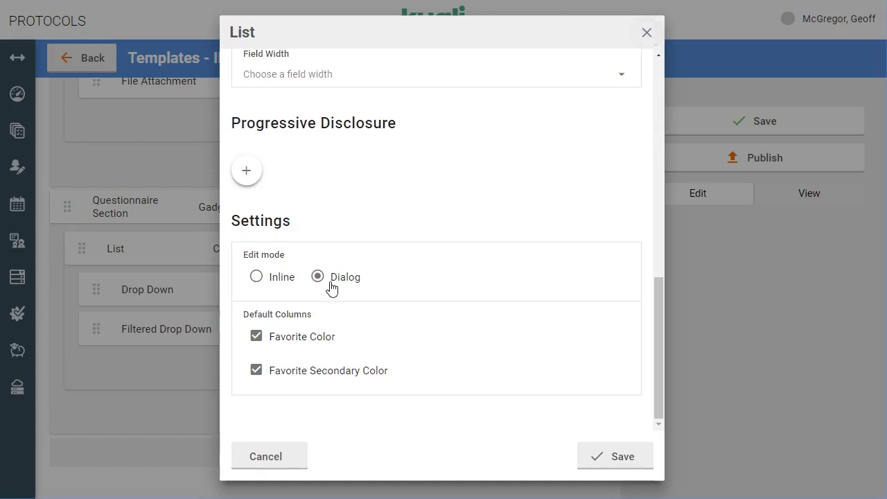
left_click(283, 377)
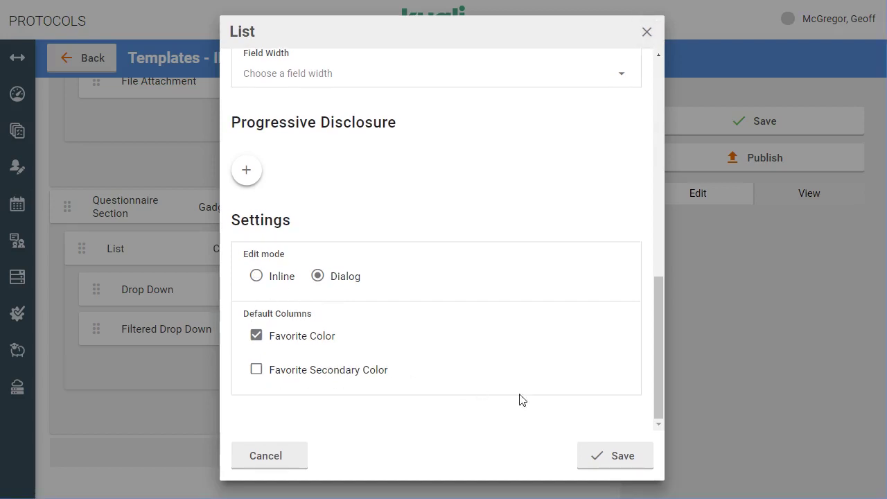
left_click(626, 455)
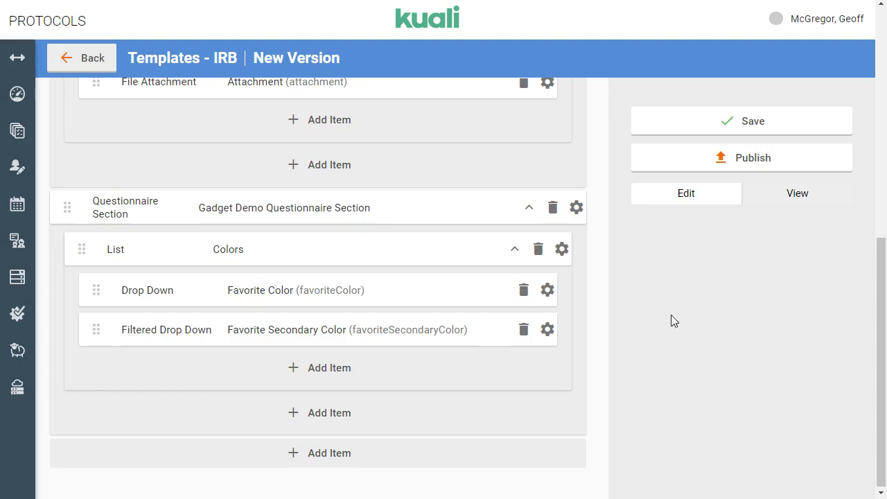
- Preview the form and view the Yellow line of the Colors list in its edit dialog, closing it without changes
left_click(799, 194)
left_click(799, 194)
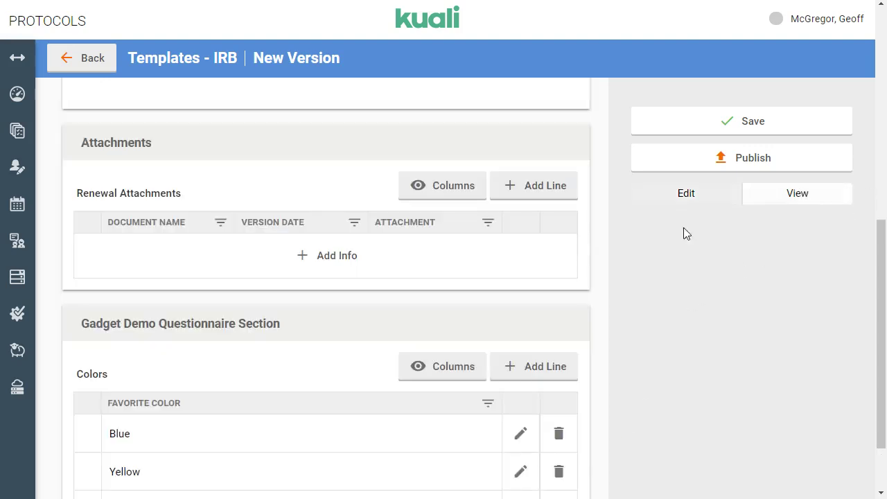
scroll(601, 261, "down", 2)
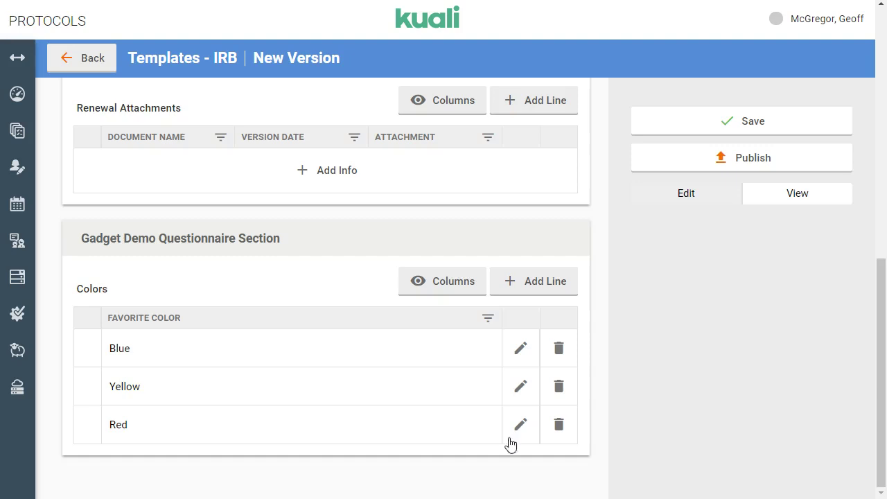
left_click(518, 388)
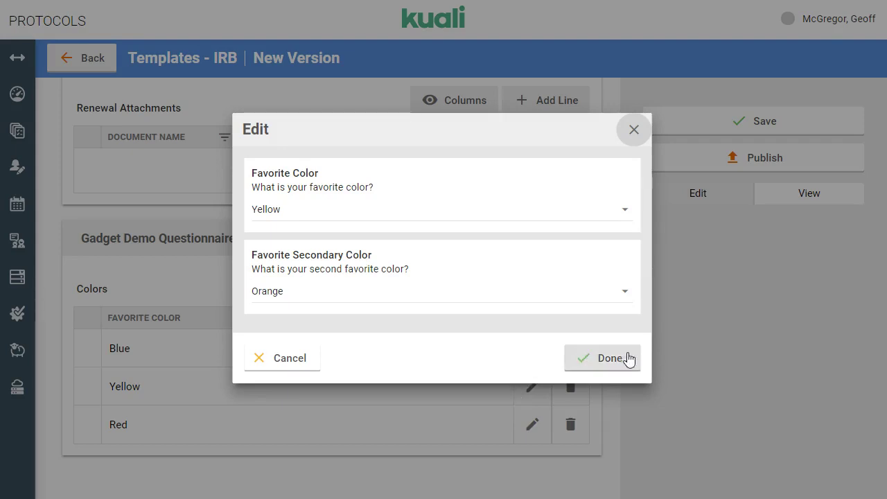
left_click(608, 358)
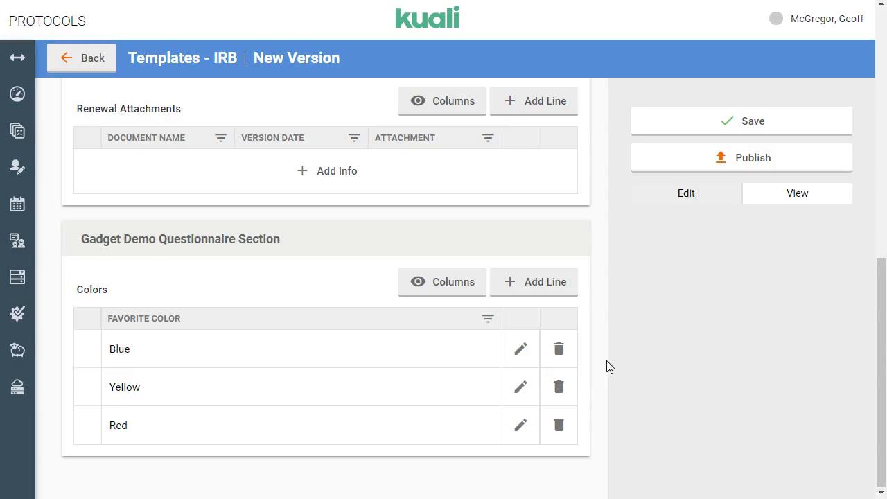
- Return to editing the template and turn off showing the Favorite Color drop-down's field label on the form
left_click(680, 195)
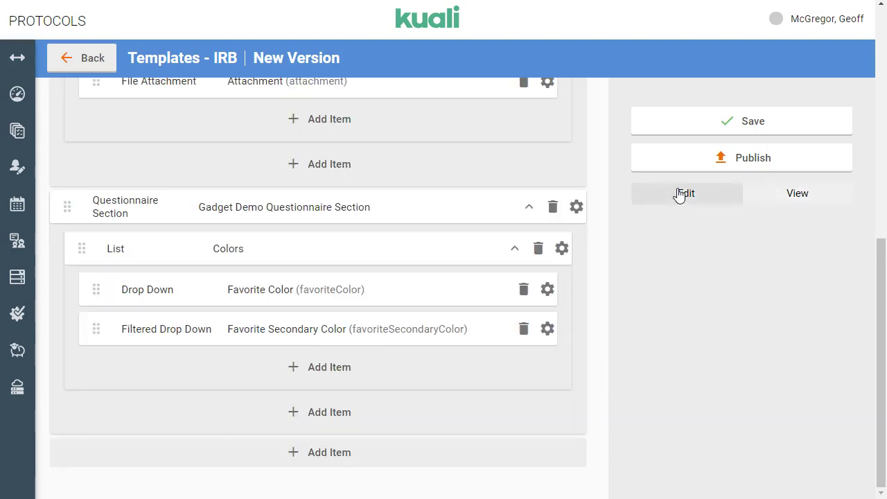
left_click(552, 297)
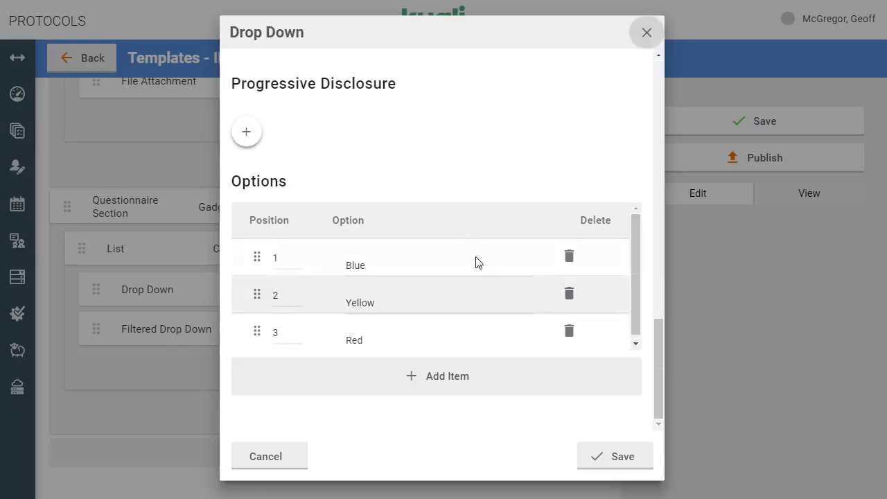
scroll(457, 237, "up", 15)
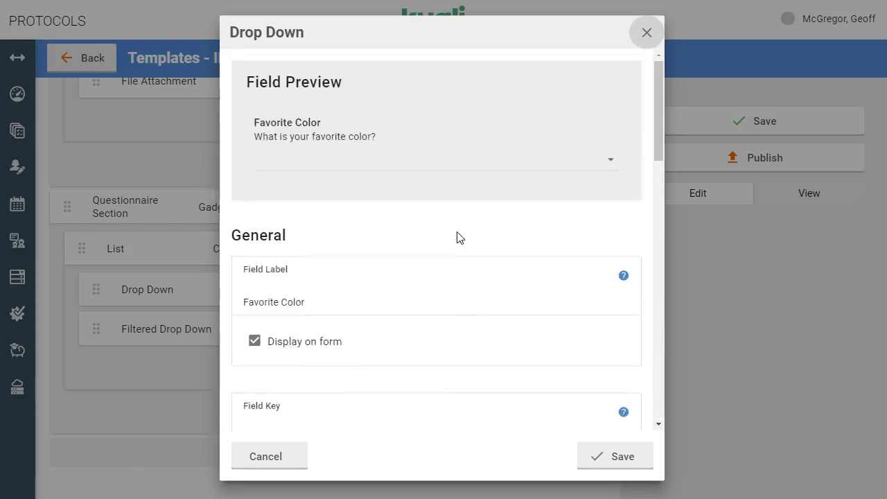
left_click(277, 342)
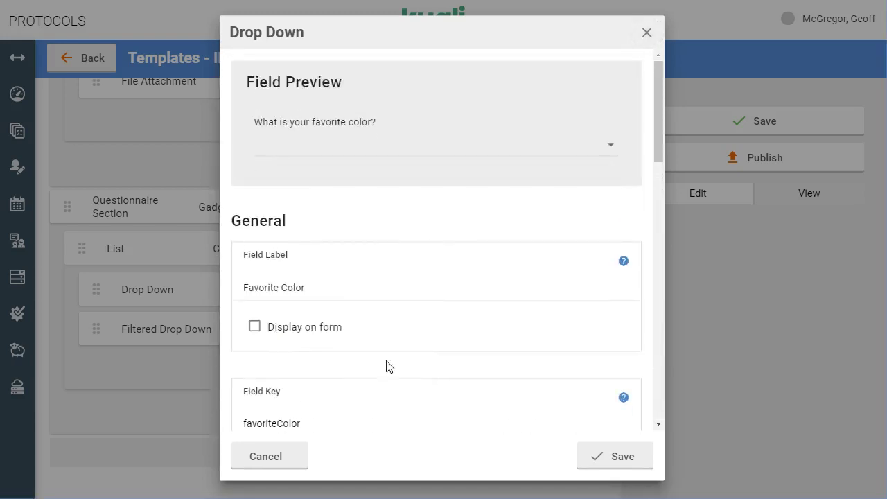
left_click(628, 459)
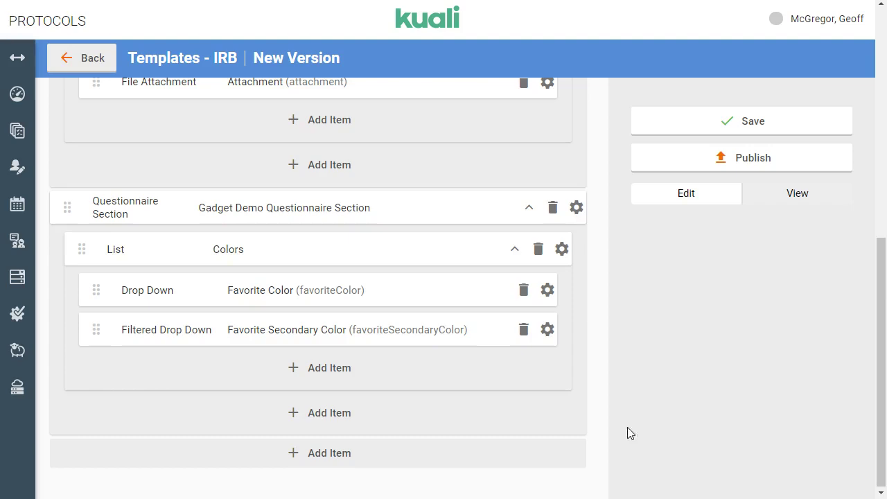
- Turn off showing the field label on the form for the Favorite Secondary Color filtered drop-down and save the field
left_click(547, 330)
scroll(431, 300, "up", 5)
scroll(430, 299, "up", 10)
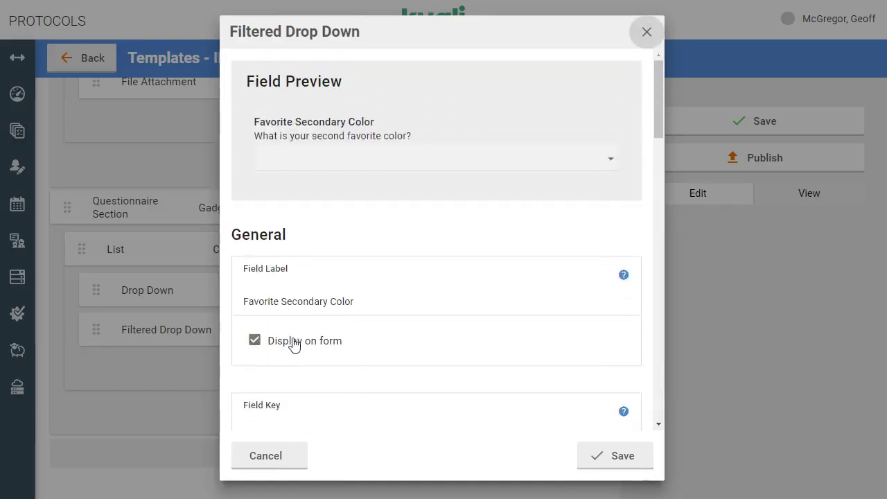
left_click(294, 345)
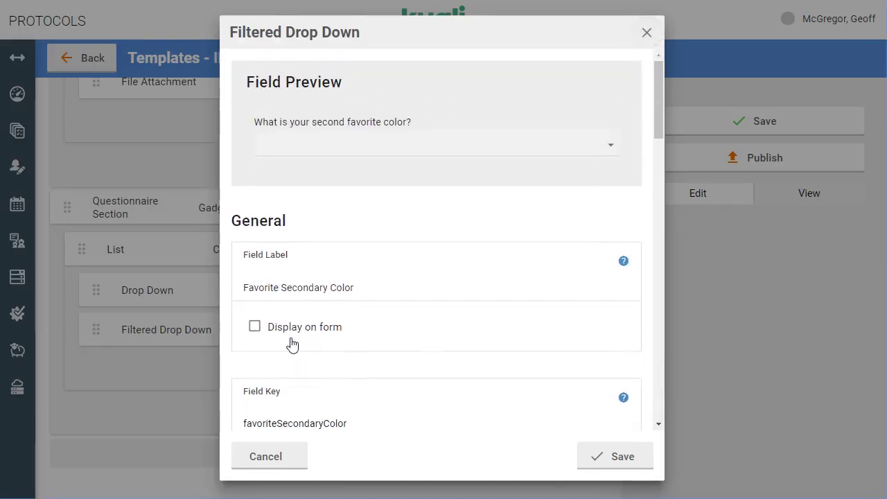
left_click(619, 457)
- Save the template, preview the form and view the Blue line of the Colors list in its edit dialog, closing it without changes
left_click(776, 135)
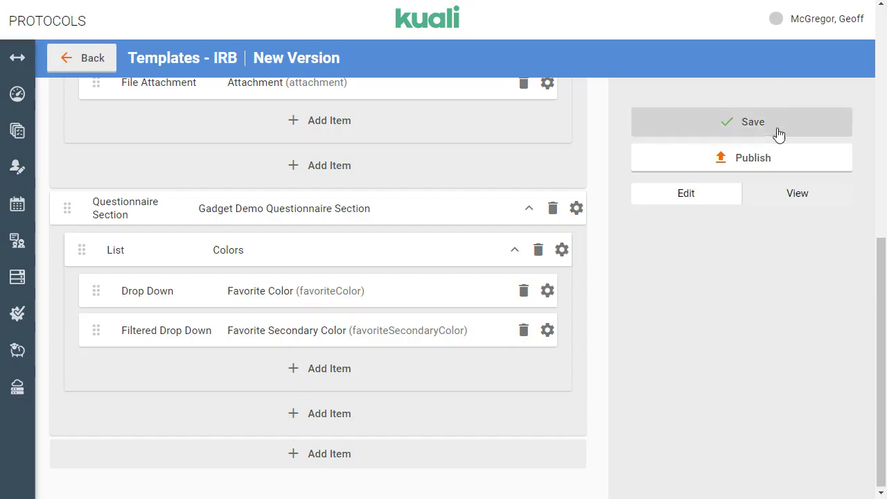
left_click(798, 201)
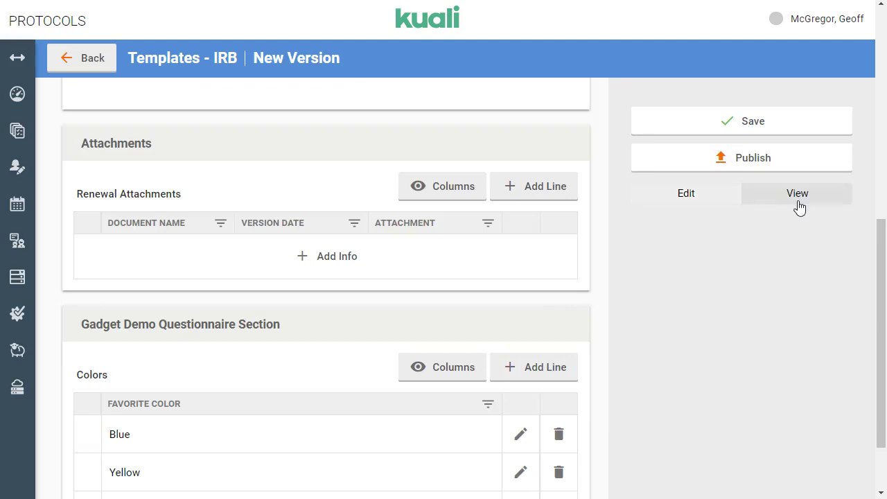
scroll(232, 409, "down", 2)
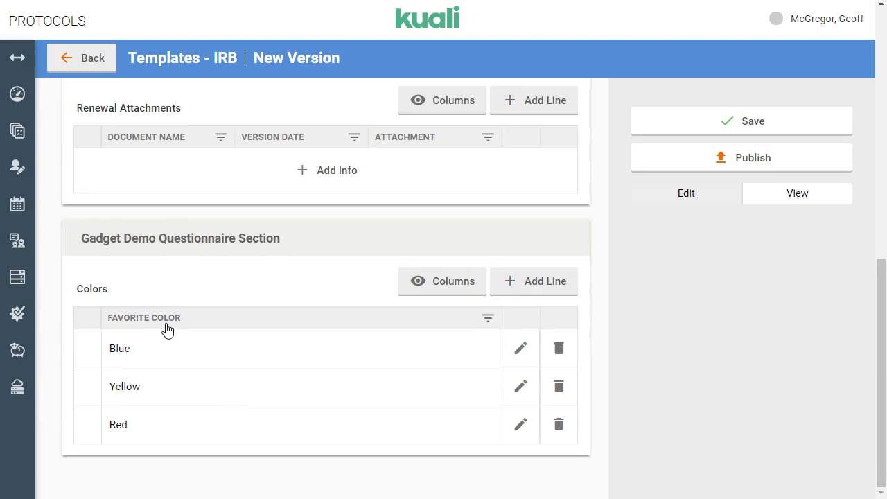
left_click(519, 350)
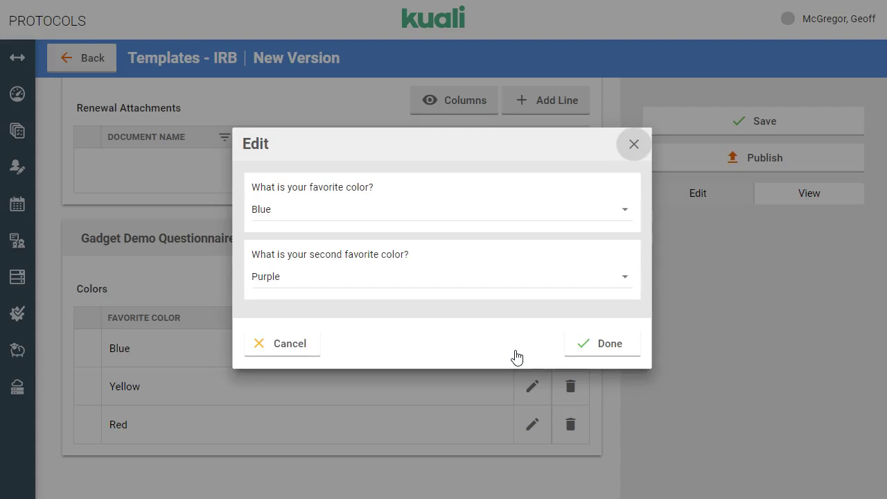
left_click(599, 354)
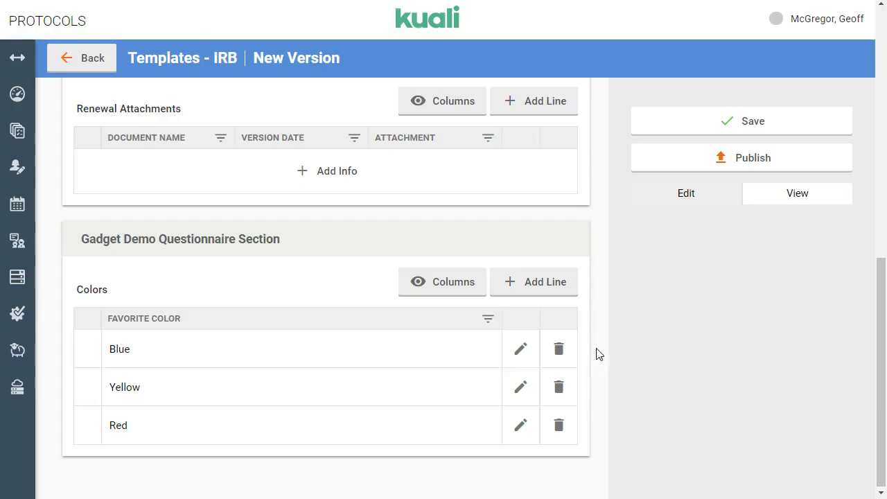
- Show the Favorite Secondary Color column in the Colors list of the form preview
left_click(439, 289)
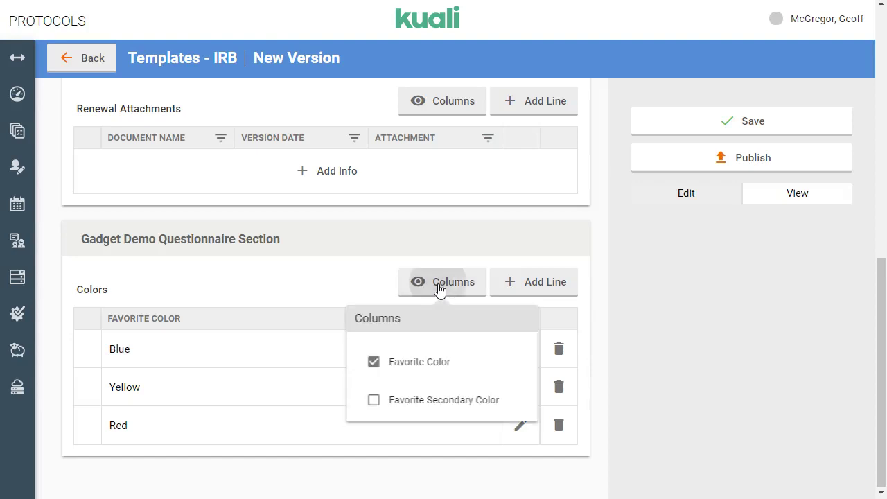
left_click(435, 402)
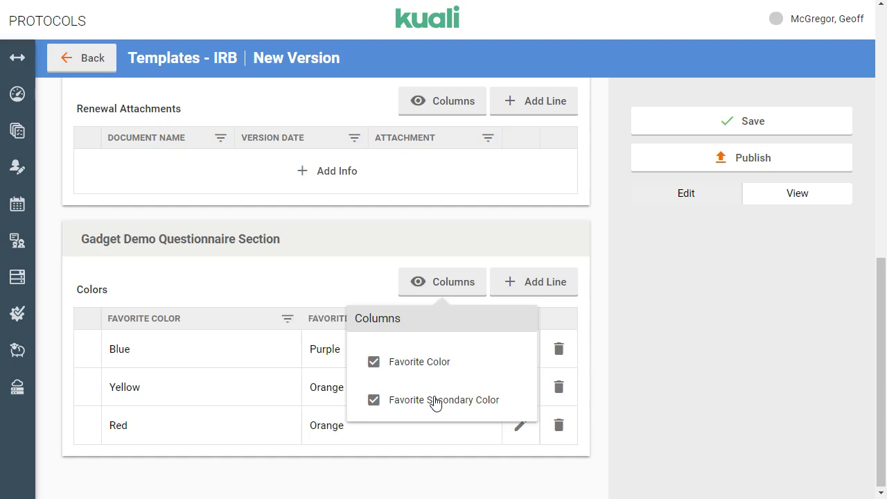
left_click(728, 375)
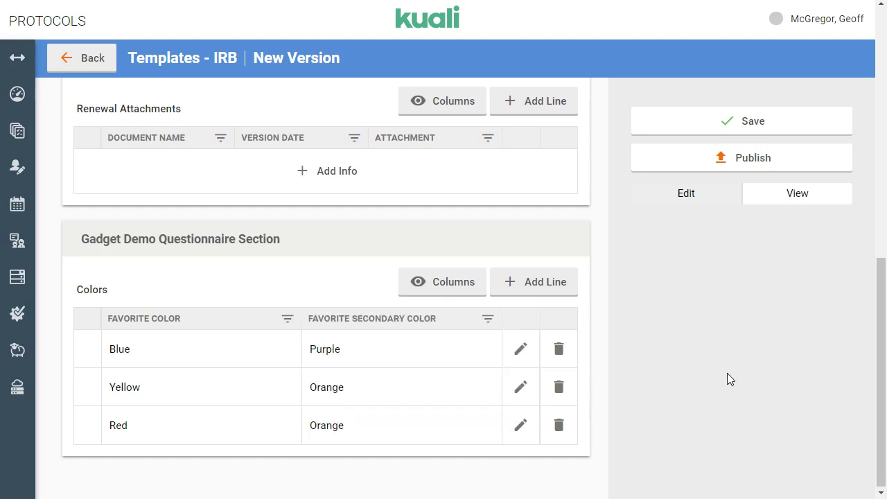
- Hide the Favorite Color column of the Colors list and show it again
left_click(479, 280)
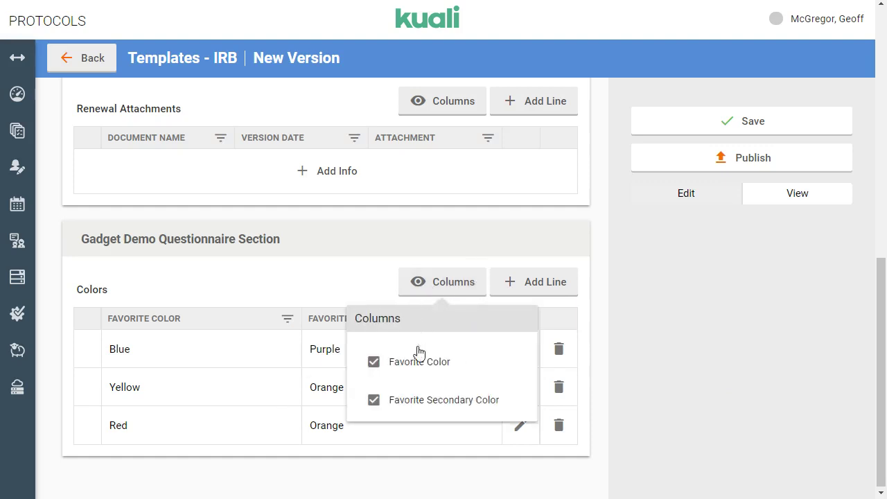
left_click(407, 366)
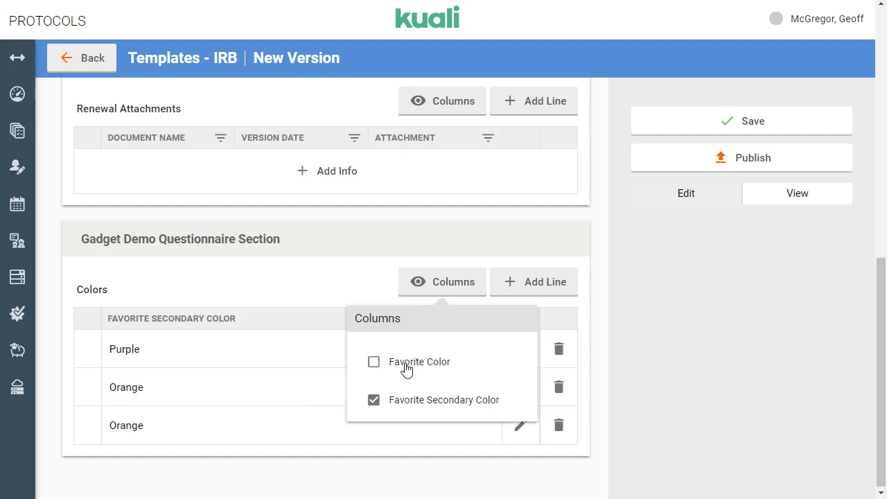
left_click(407, 366)
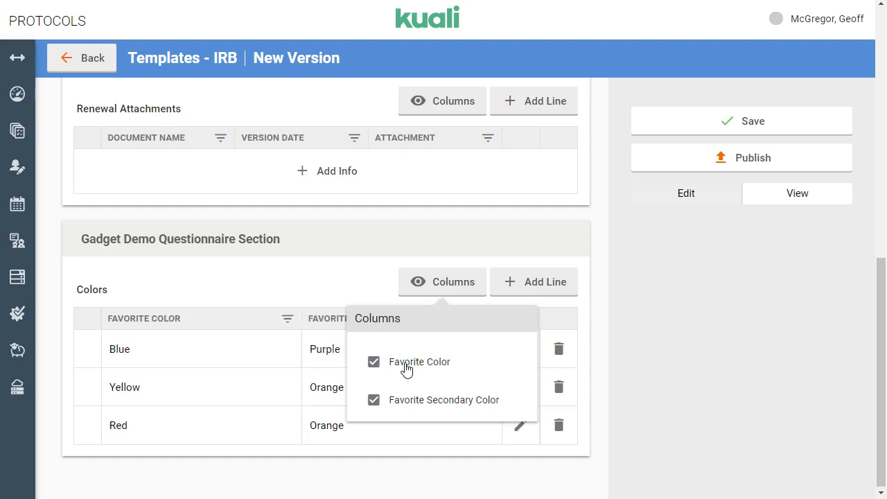
left_click(683, 321)
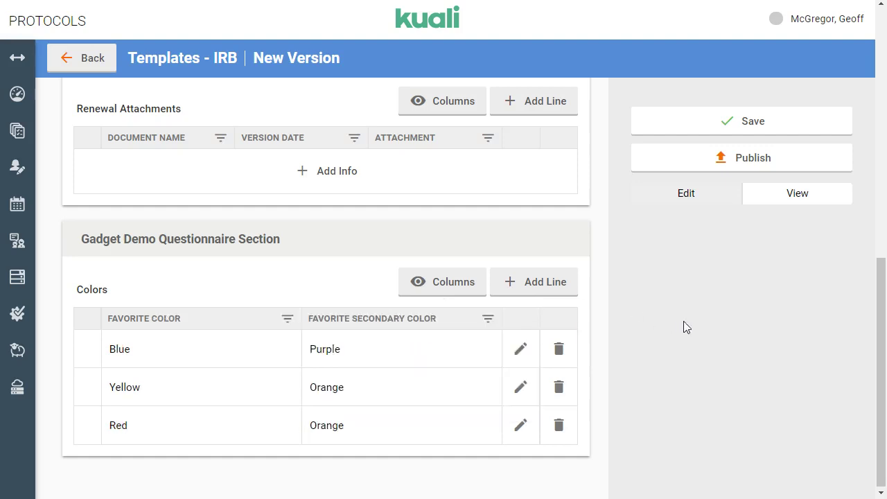
- Return to editing the template and add a File Attachment item to the Colors list
left_click(689, 195)
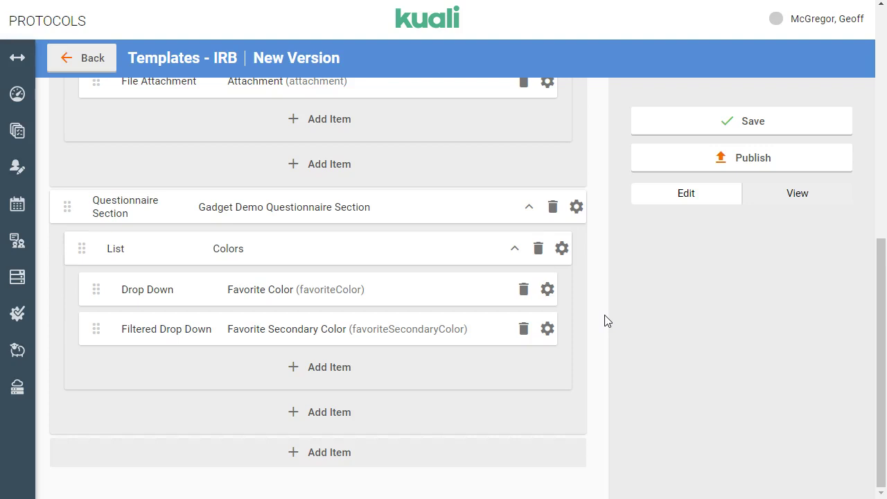
left_click(317, 374)
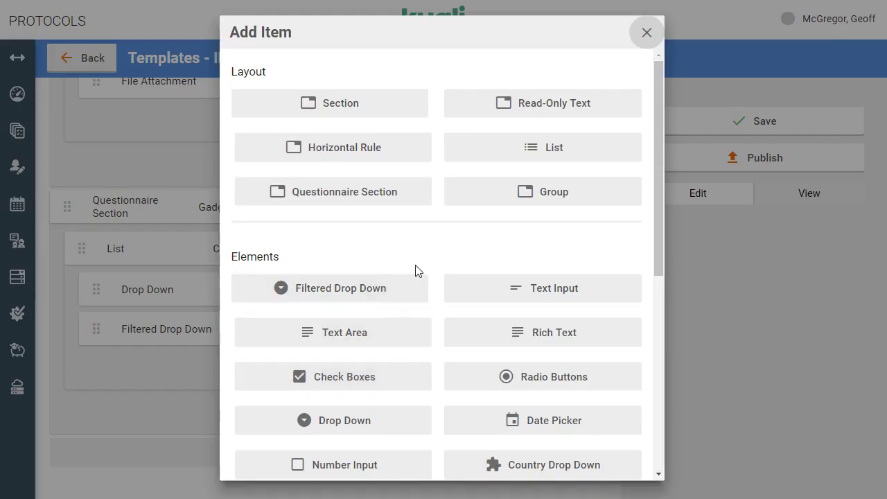
scroll(416, 270, "down", 2)
scroll(417, 271, "down", 2)
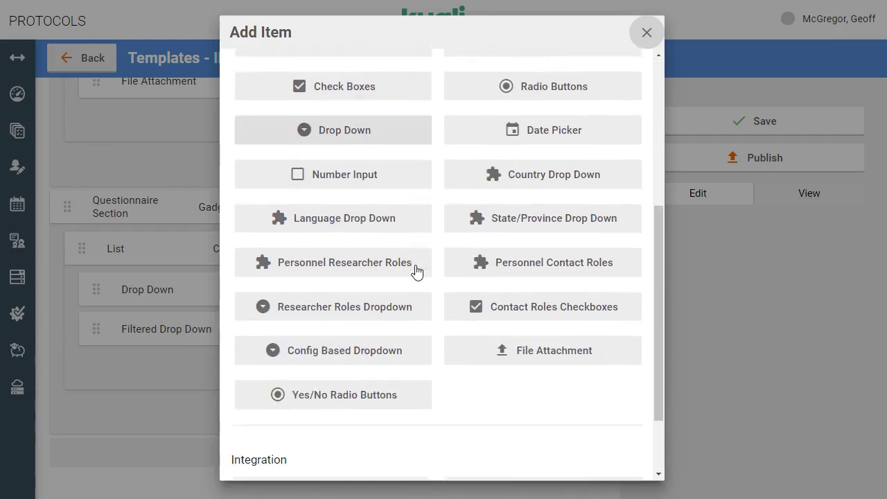
scroll(418, 272, "down", 1)
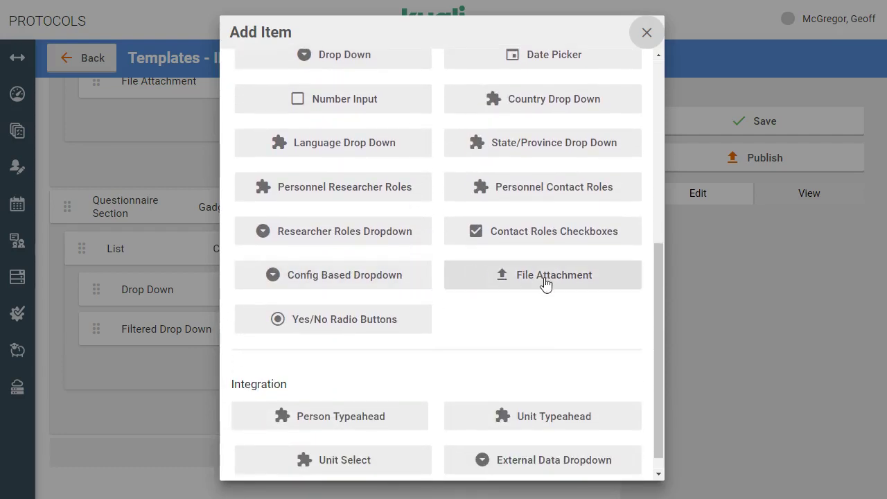
left_click(547, 285)
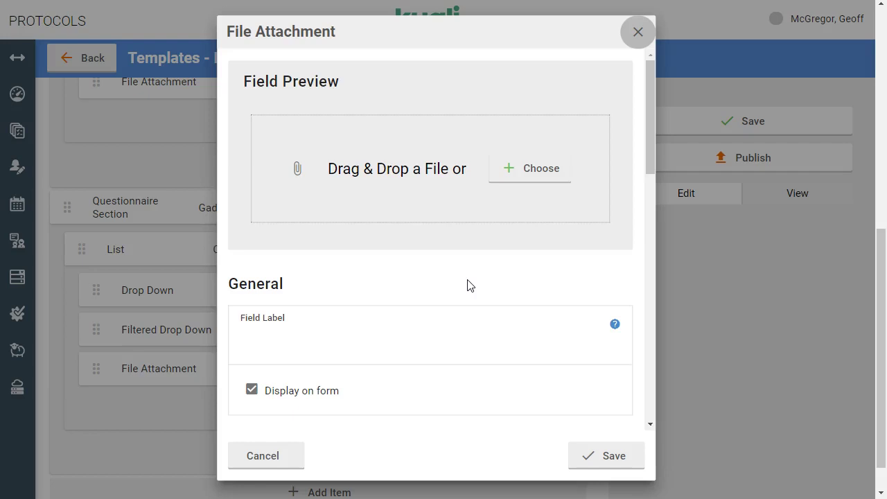
- Label the file attachment field "Secondary Color Attachment" and turn off showing that label on the form
left_click(275, 355)
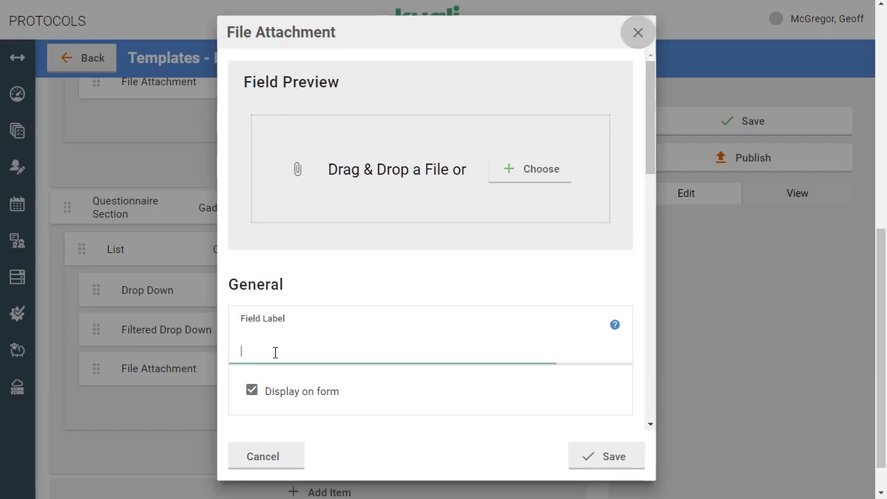
type("Secondary ")
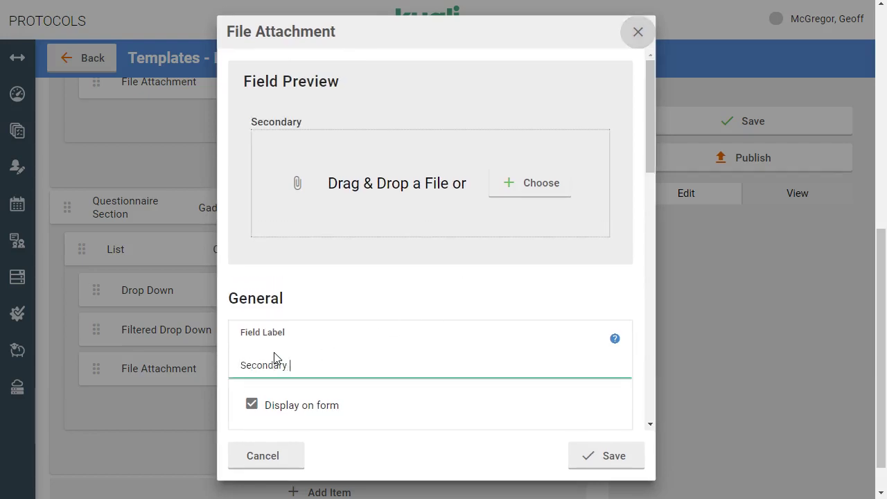
type("Color Attachment")
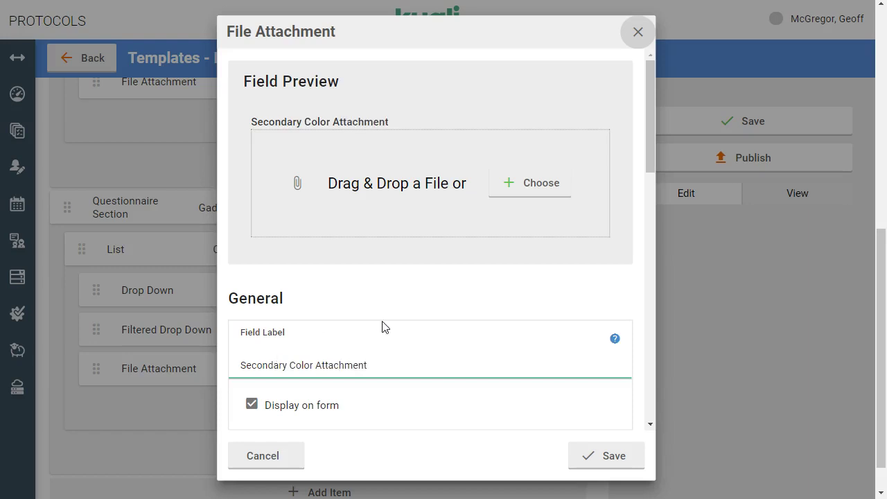
scroll(384, 326, "down", 3)
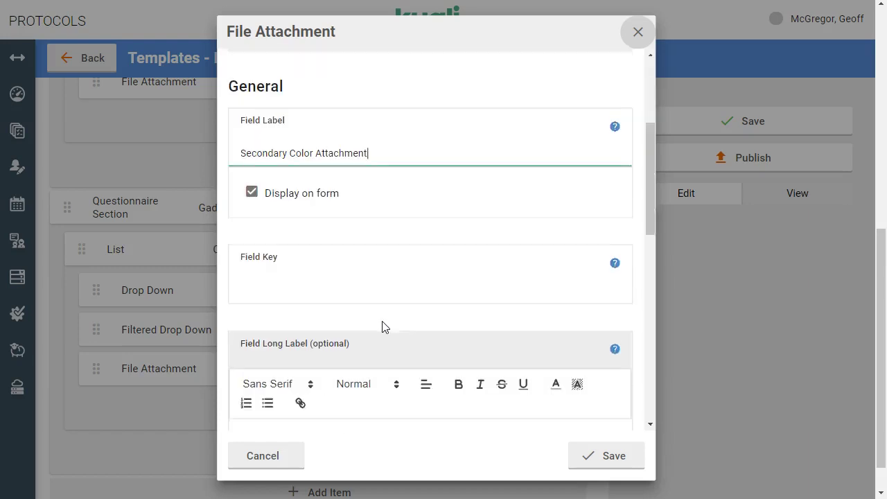
left_click(291, 180)
scroll(341, 217, "down", 1)
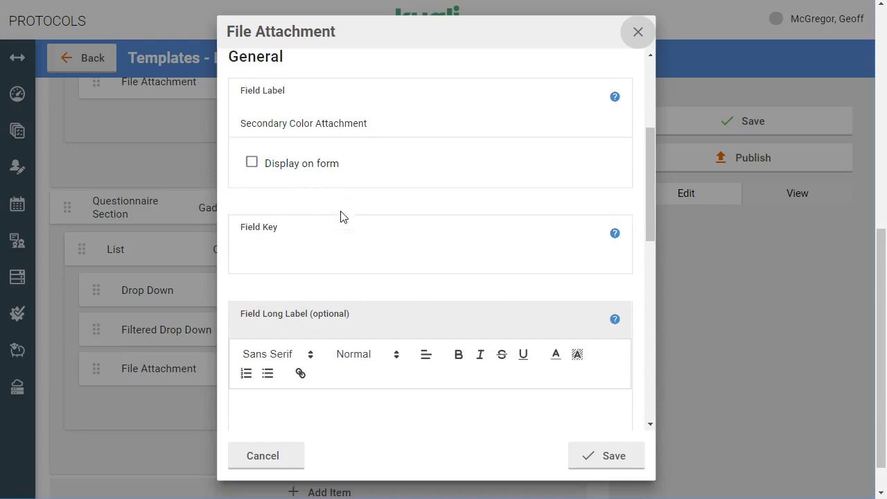
- Set the attachment's long label to "Please attach an image of your second favorite color if it is purple."
scroll(341, 217, "down", 2)
left_click(344, 262)
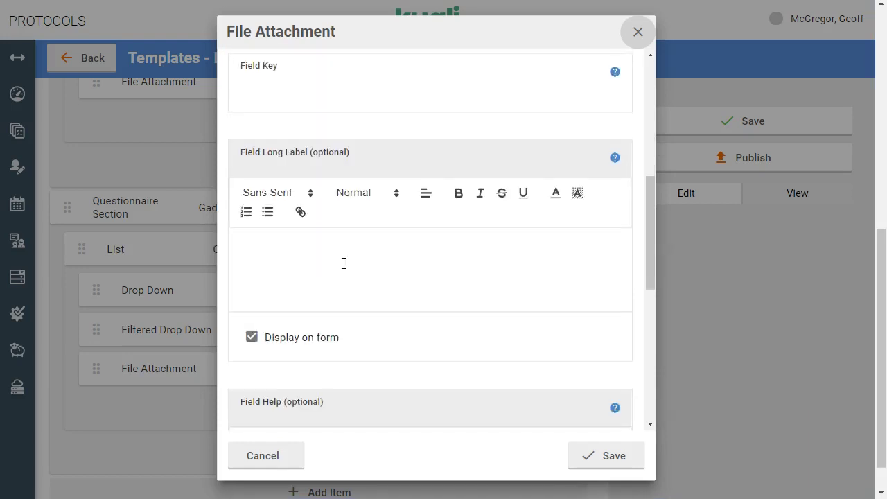
type("Please attach an image of your favorite")
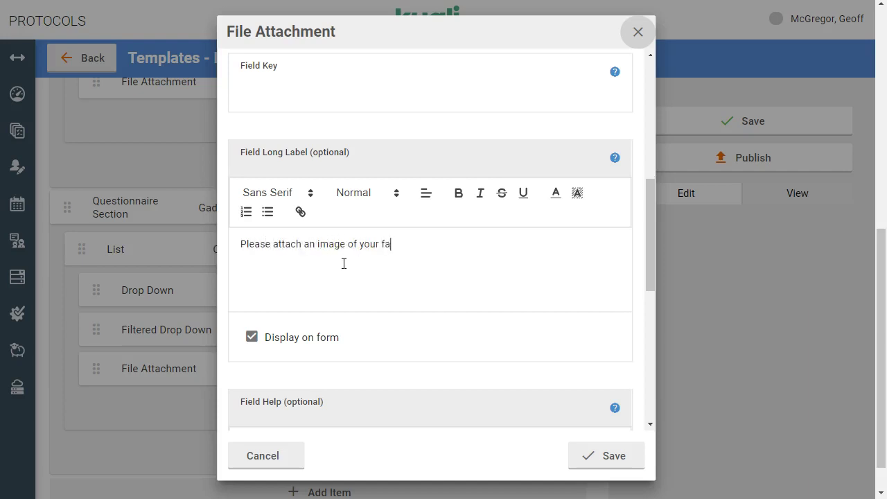
key("BackSpace")
key("BackSpace")
key("BackSpace")
key("BackSpace")
key("BackSpace")
key("BackSpace")
key("BackSpace")
key("BackSpace")
key("BackSpace")
type("second favorite color")
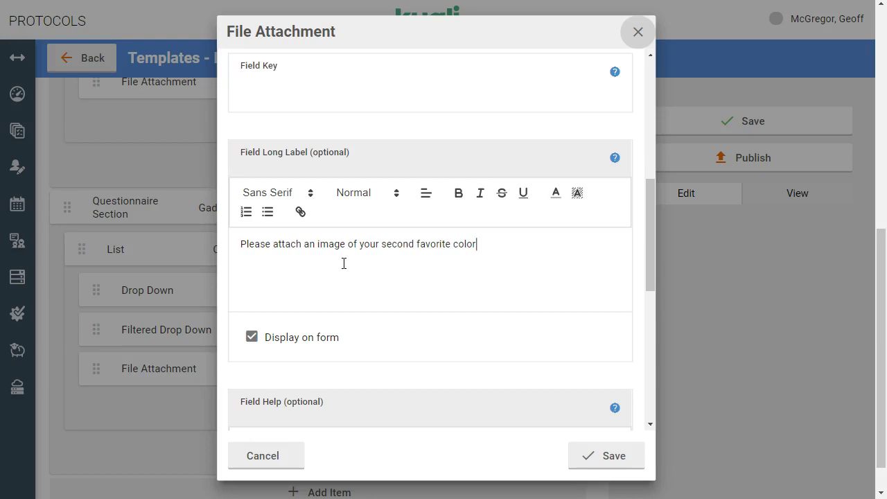
type(" f")
key("BackSpace")
type("if it is purple.")
- Examine the attachment field's progressive disclosure, control text and button text settings, along with its field preview
scroll(344, 264, "down", 8)
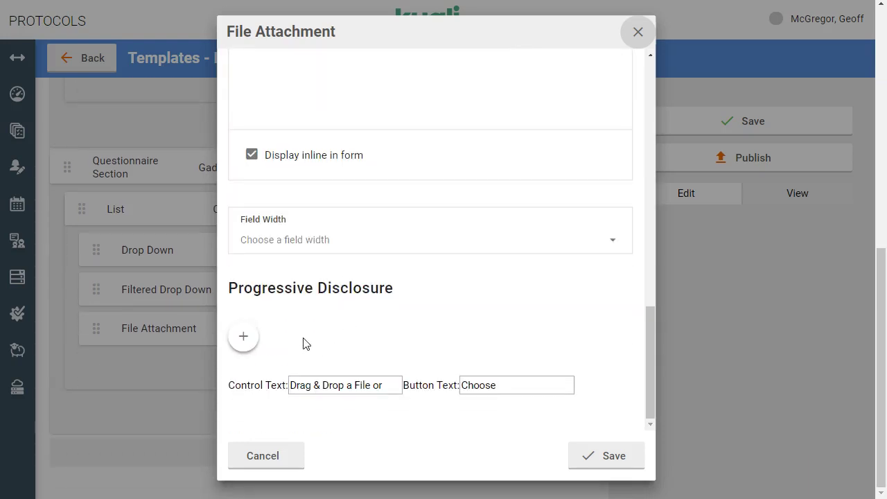
left_click(386, 385)
scroll(480, 357, "up", 5)
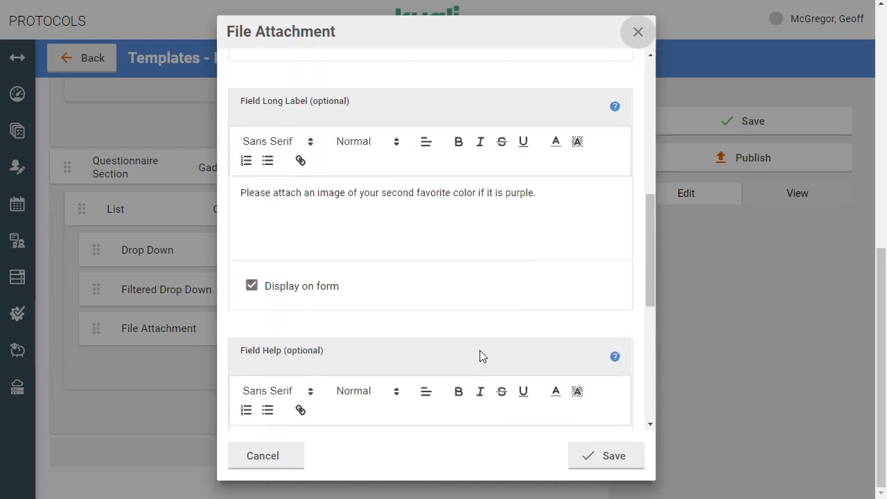
scroll(483, 356, "up", 5)
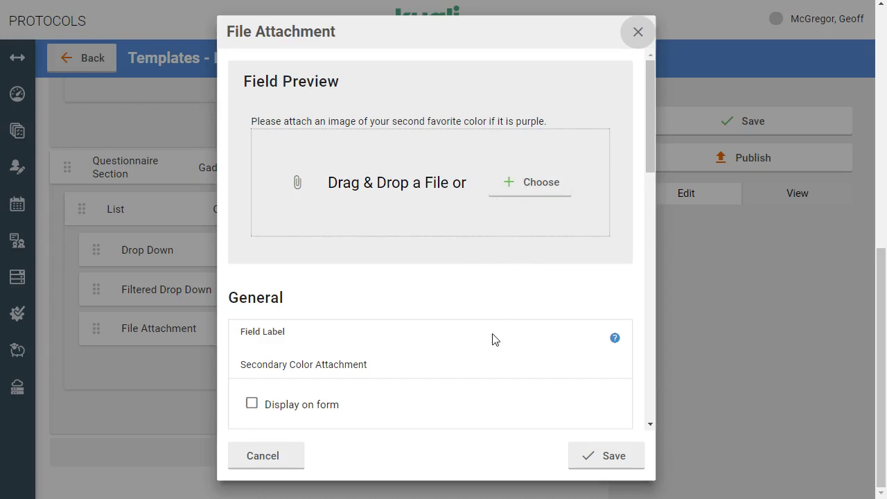
- Change the attachment field's control text to "Drag/Drop or" and check the result in the field preview
scroll(493, 339, "down", 4)
scroll(493, 339, "down", 6)
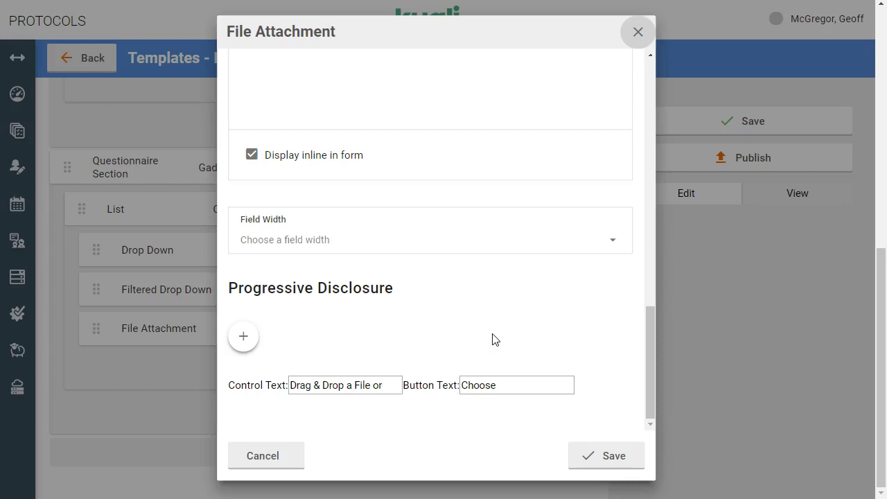
key("BackSpace")
key("BackSpace")
key("BackSpace")
key("BackSpace")
key("BackSpace")
key("BackSpace")
key("BackSpace")
key("BackSpace")
key("BackSpace")
key("BackSpace")
key("BackSpace")
key("BackSpace")
key("BackSpace")
key("BackSpace")
key("BackSpace")
key("BackSpace")
key("BackSpace")
type("/Drop or")
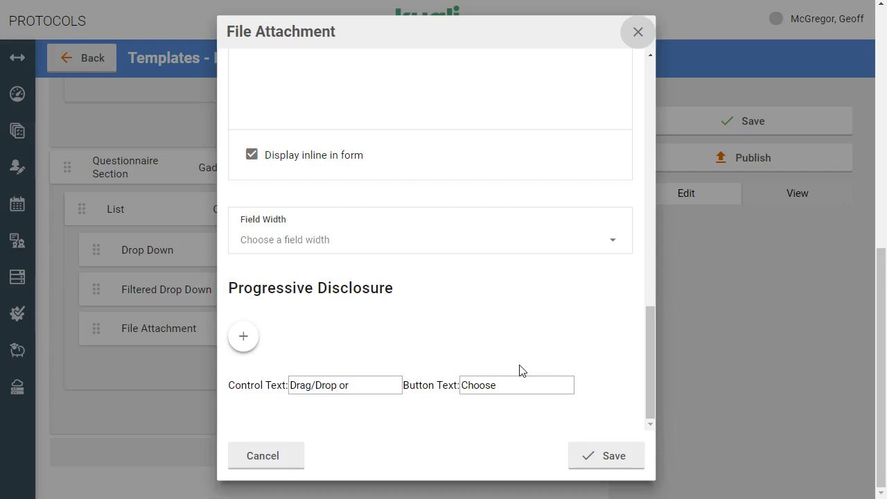
scroll(519, 329, "up", 10)
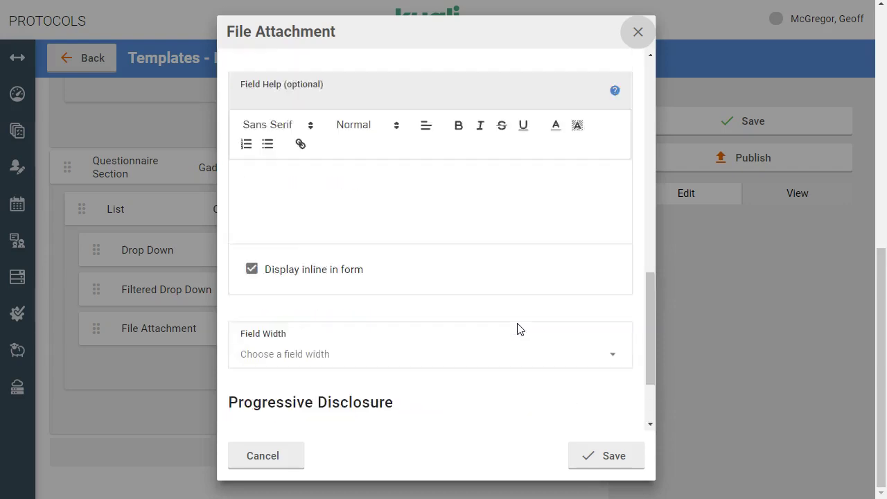
scroll(517, 323, "up", 2)
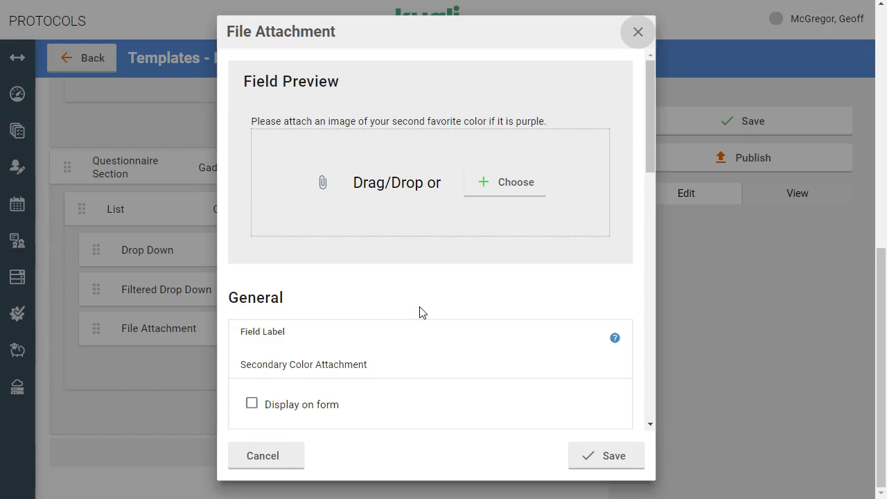
- Add a progressive disclosure condition to the attachment field: Favorite Secondary Color is Purple, using the first Purple option
scroll(419, 312, "down", 7)
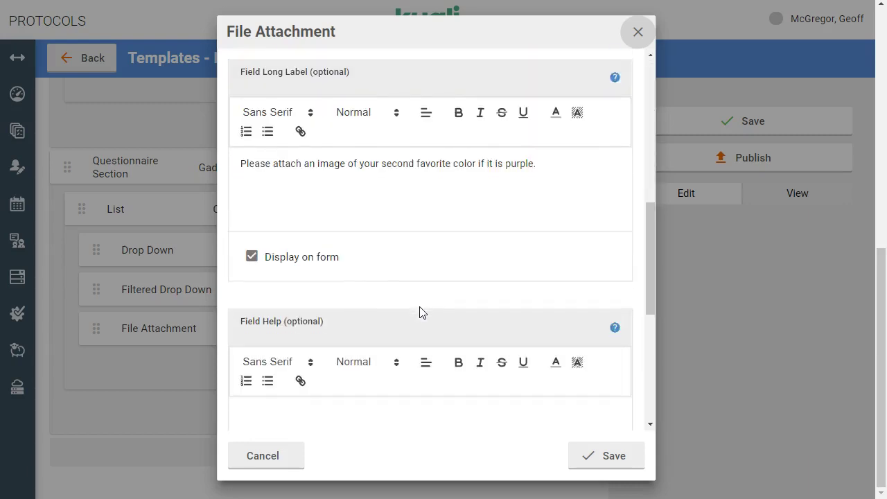
scroll(419, 312, "down", 5)
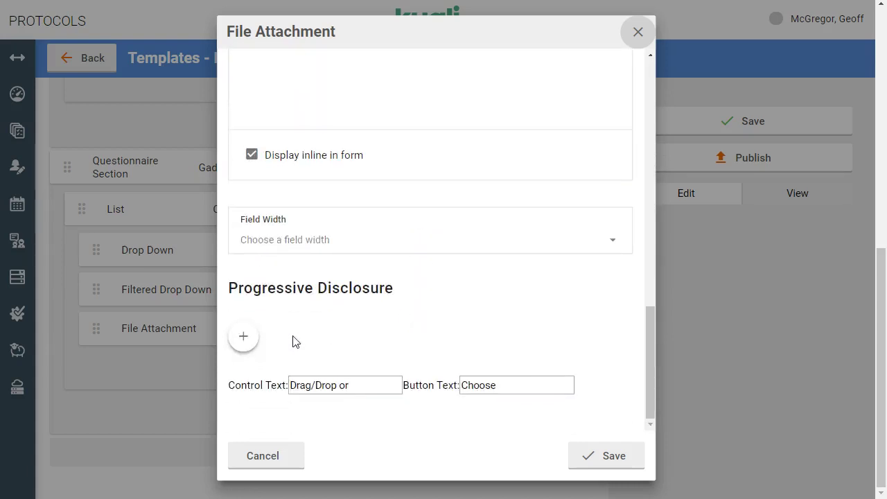
left_click(244, 337)
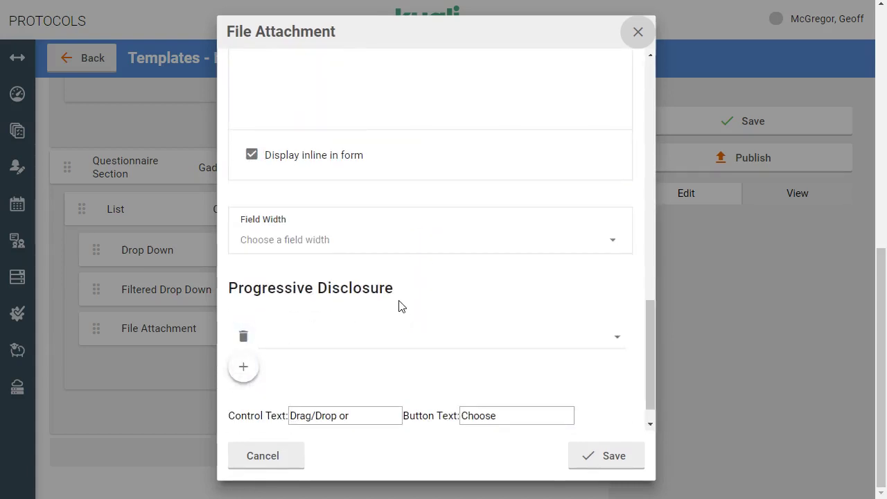
scroll(436, 275, "down", 1)
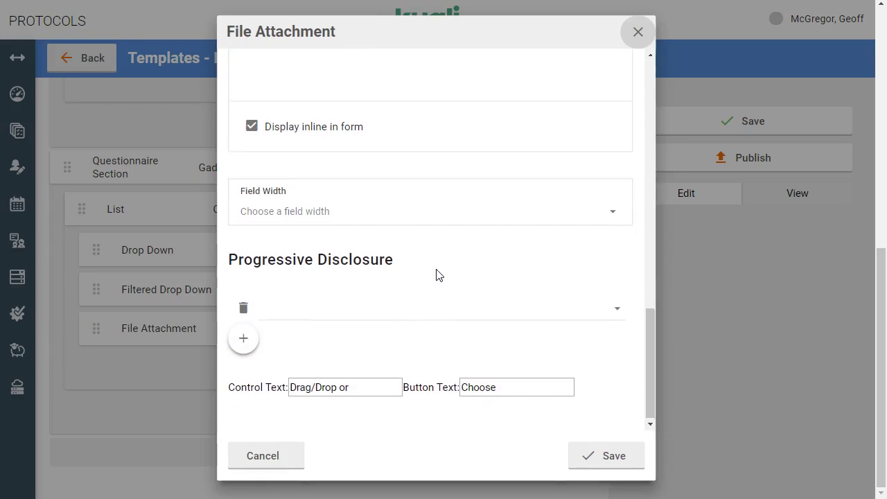
left_click(412, 303)
scroll(442, 348, "down", 3)
scroll(442, 348, "down", 5)
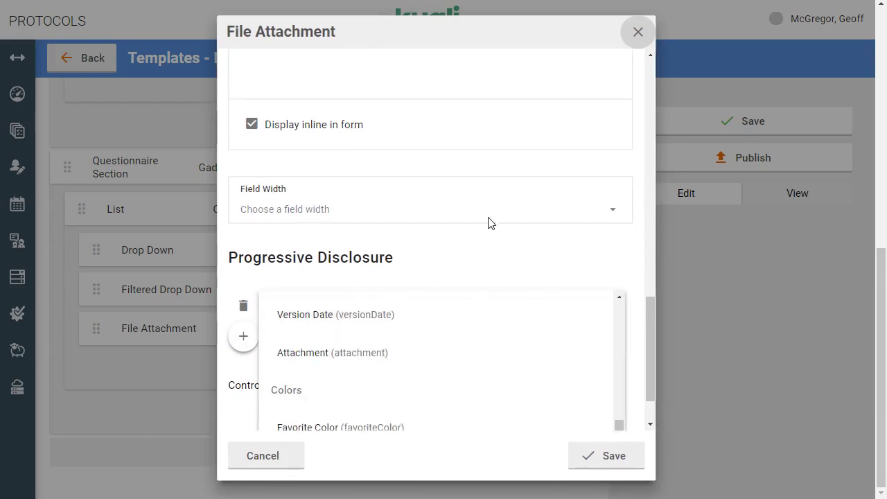
scroll(490, 219, "down", 2)
left_click(406, 414)
left_click(444, 313)
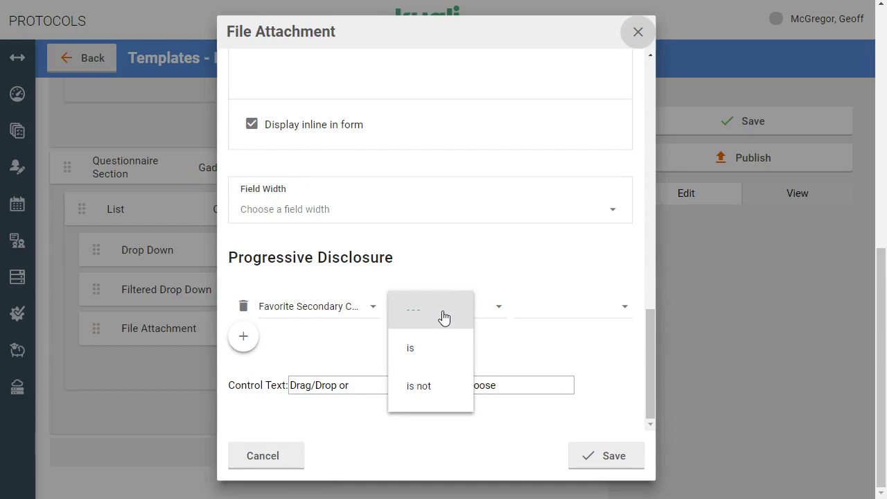
left_click(425, 357)
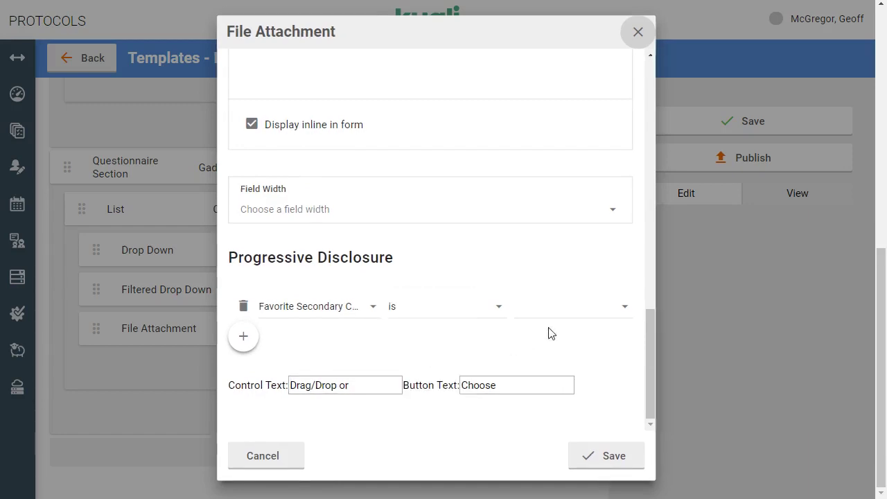
left_click(583, 316)
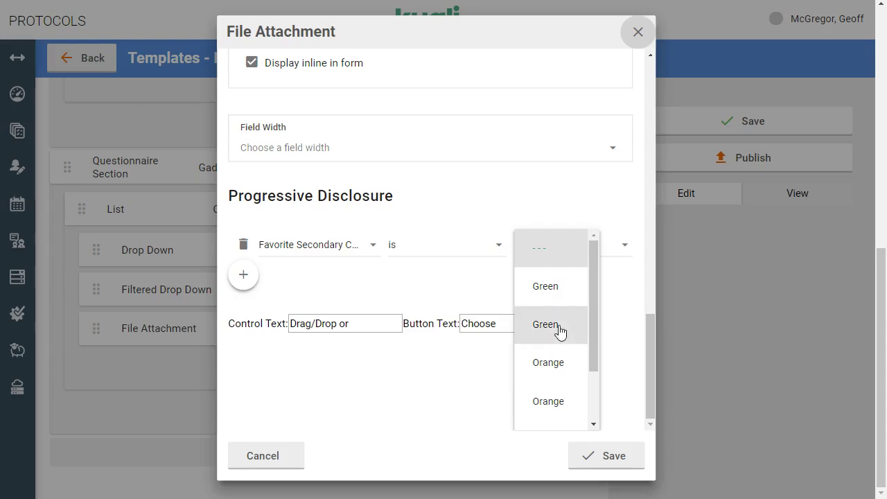
scroll(560, 333, "down", 1)
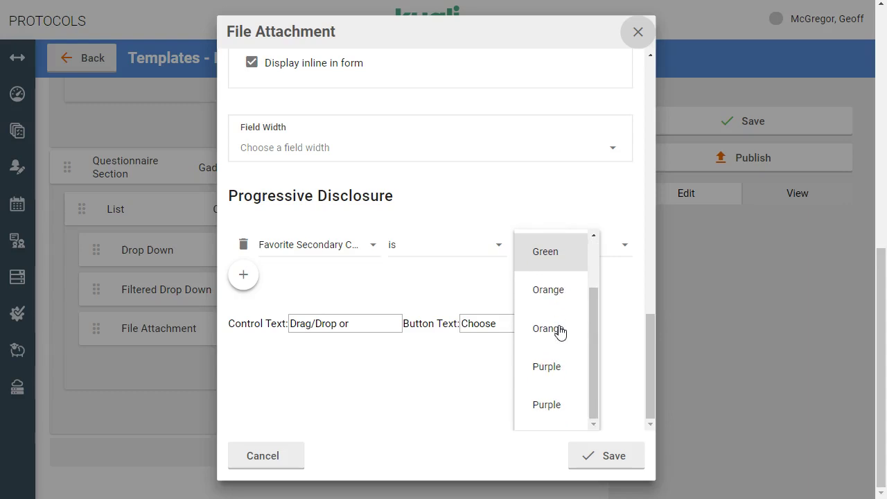
left_click(560, 366)
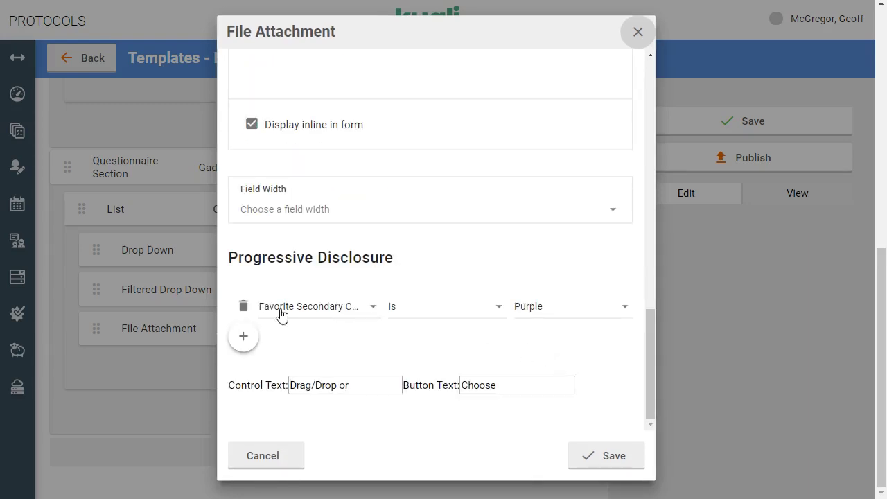
- Add another disclosure condition, Favorite Secondary Color is Purple, using the second Purple option, and save the attachment field
left_click(249, 334)
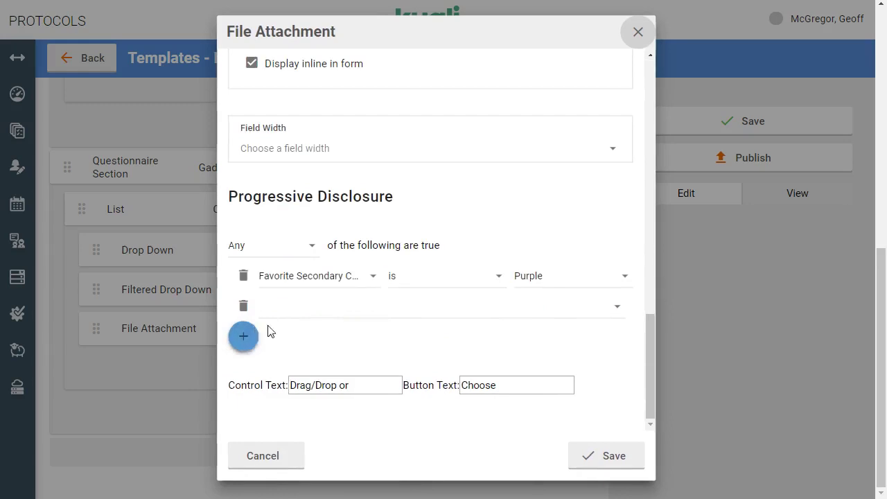
left_click(330, 310)
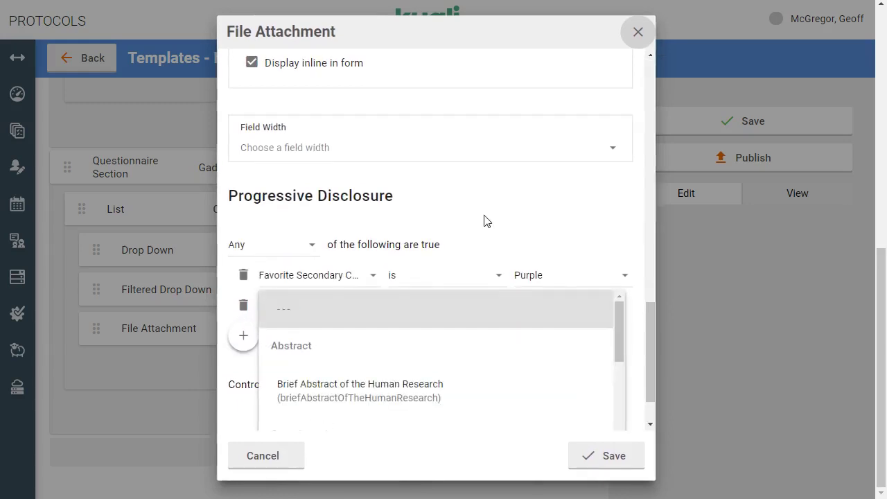
scroll(485, 220, "down", 2)
scroll(495, 333, "down", 10)
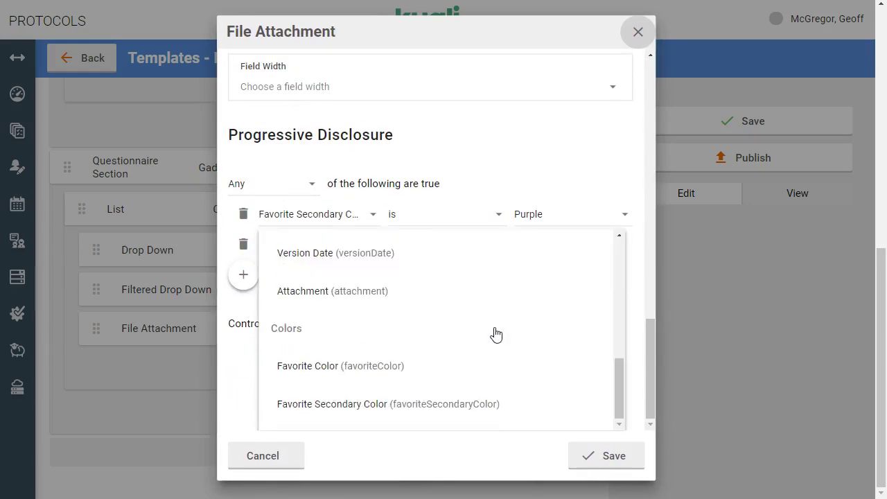
left_click(369, 405)
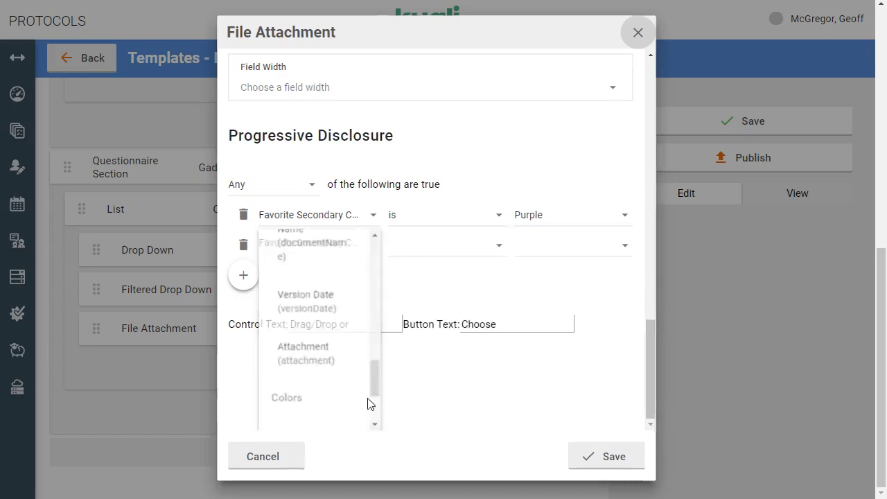
left_click(425, 317)
left_click(427, 347)
left_click(540, 310)
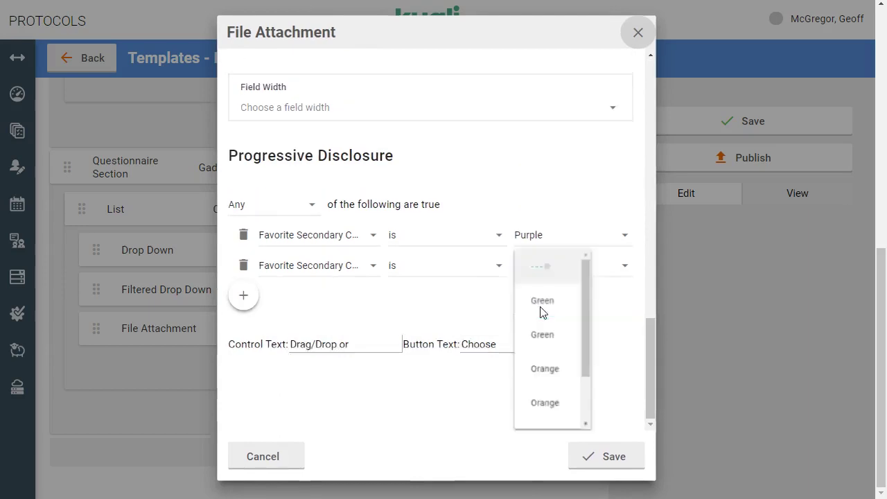
scroll(553, 371, "down", 2)
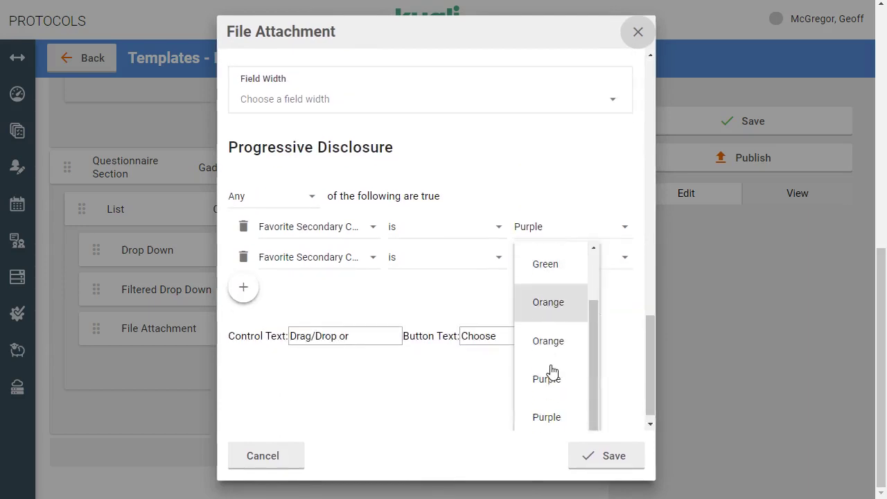
left_click(550, 416)
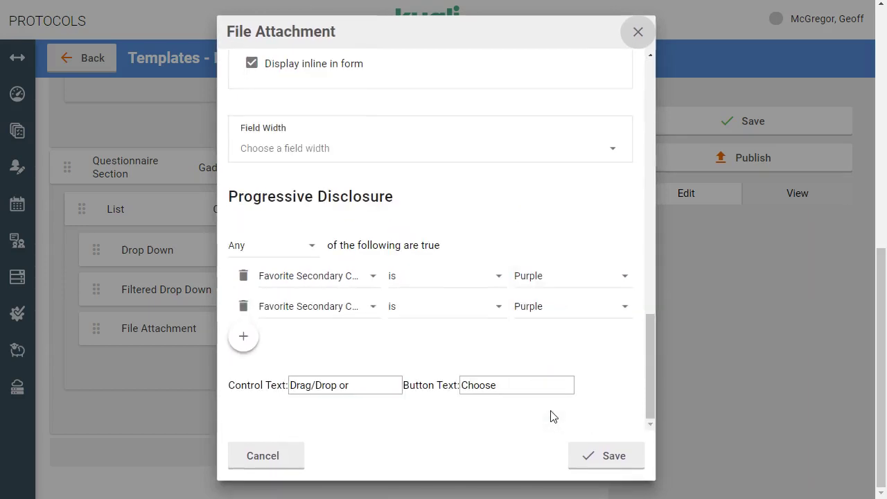
left_click(612, 458)
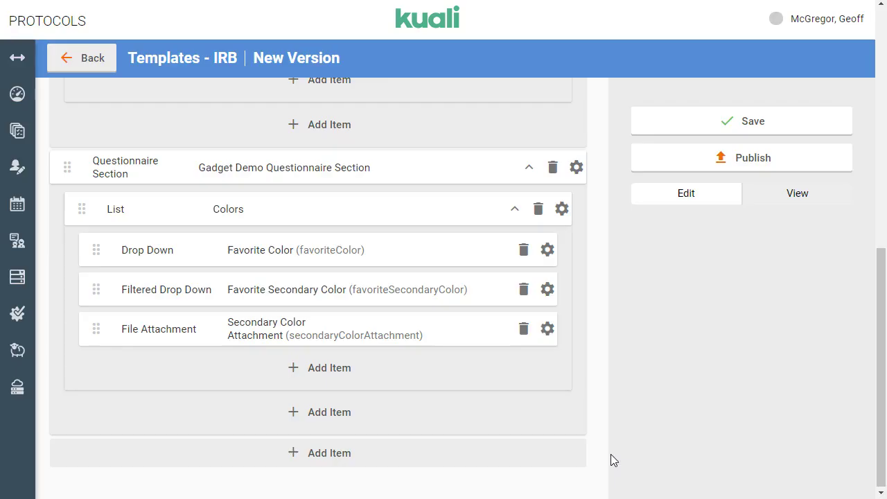
- Save the template and show the form view of the Gadget Demo Questionnaire Section
left_click(767, 124)
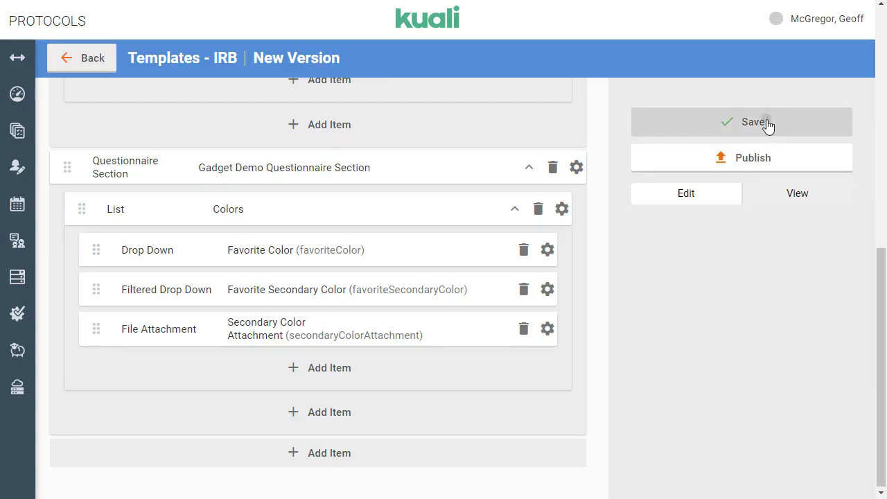
left_click(802, 195)
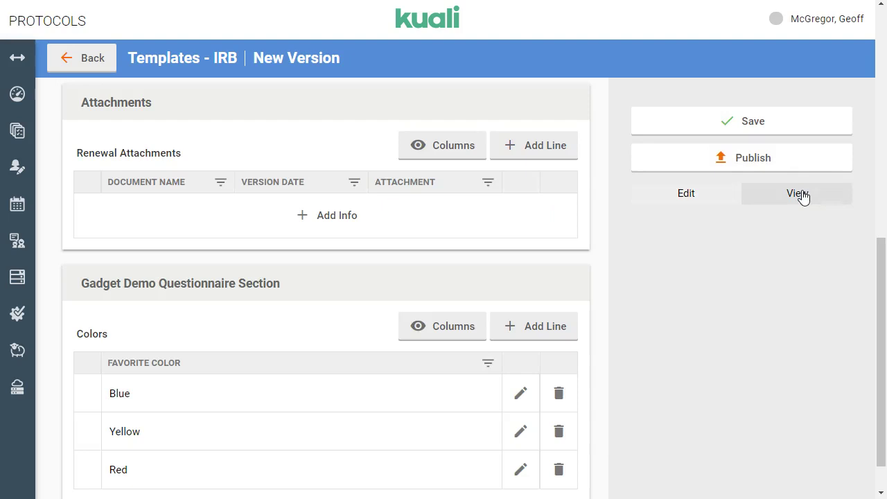
scroll(506, 314, "down", 1)
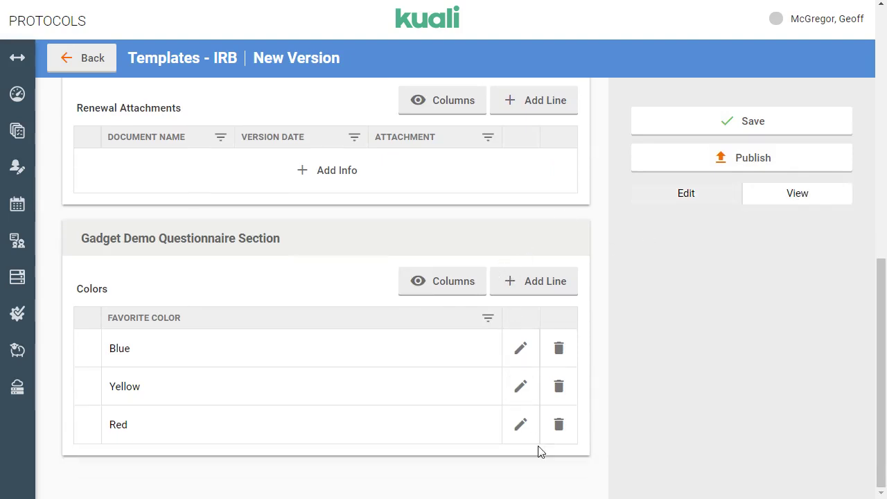
- Edit the Red line in the Colors list and set the second favorite color to Purple
left_click(527, 425)
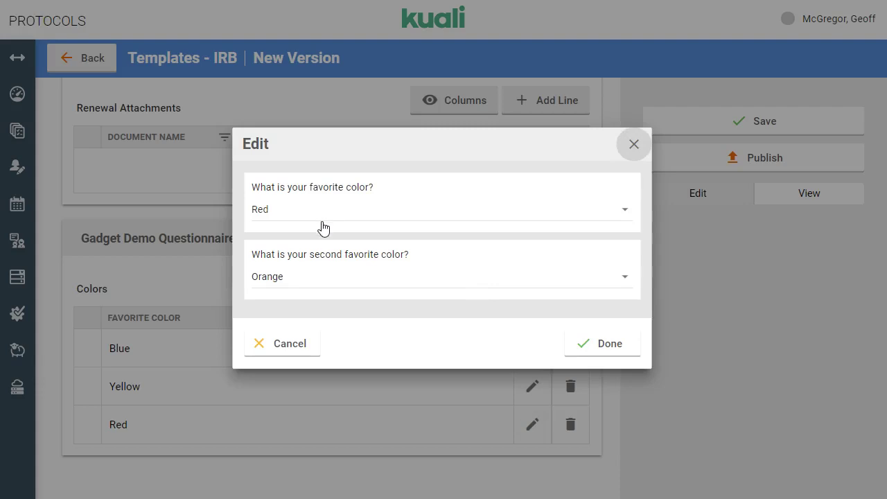
left_click(356, 280)
left_click(316, 292)
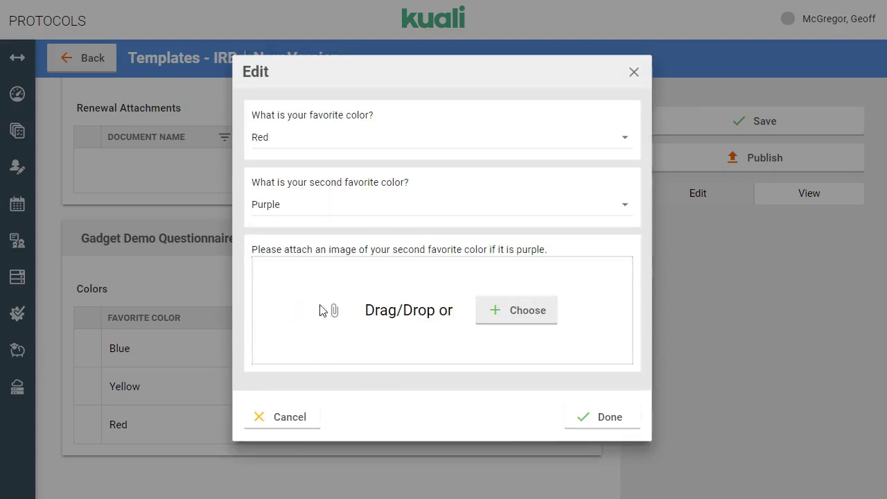
left_click(527, 311)
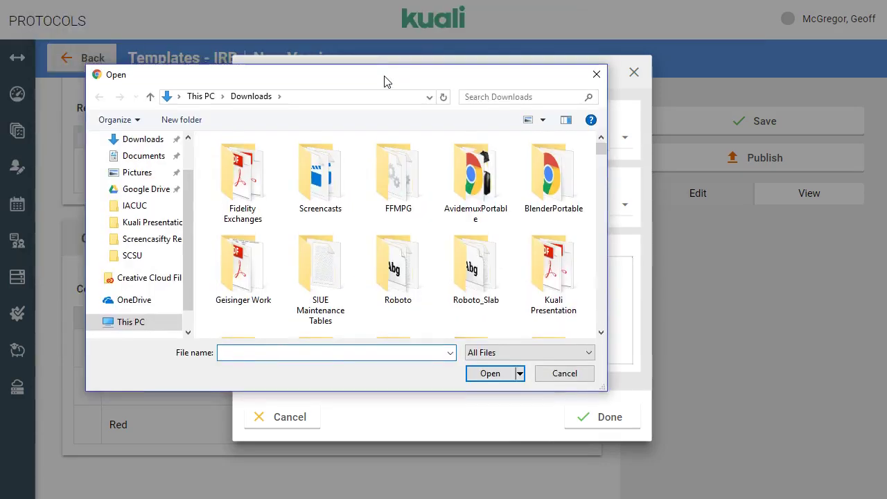
scroll(422, 212, "down", 3)
scroll(424, 215, "down", 2)
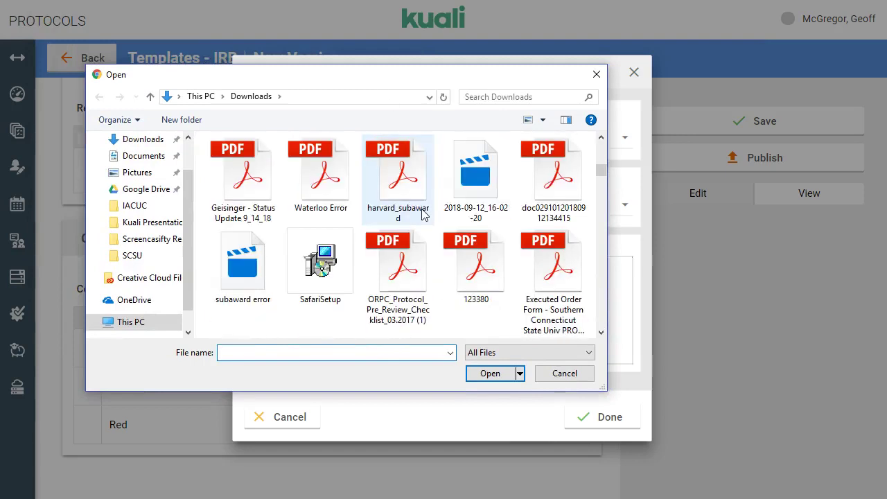
scroll(424, 215, "up", 5)
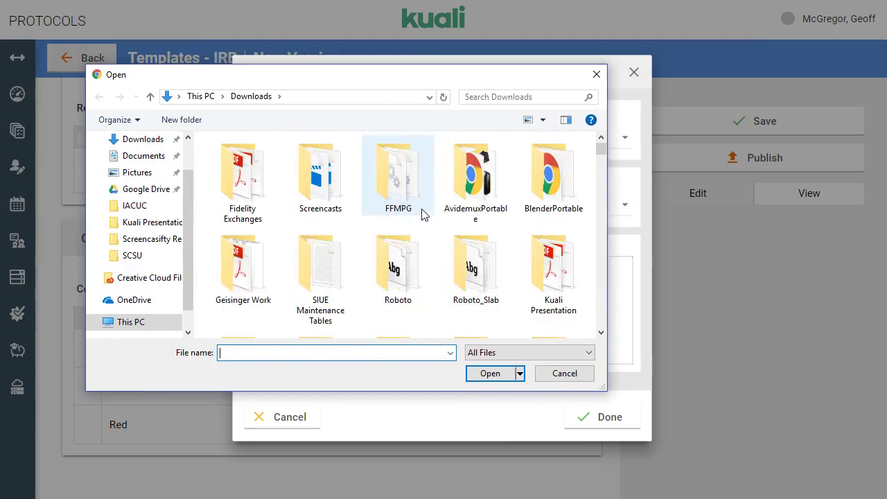
left_click(595, 74)
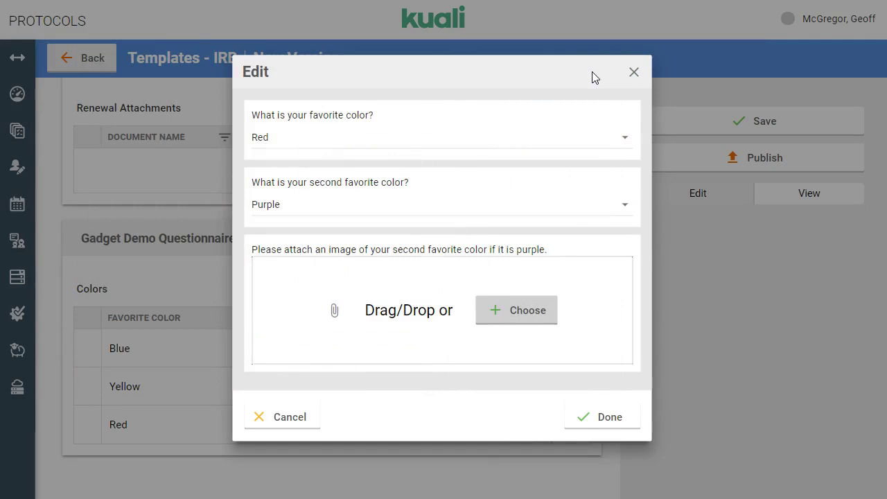
- Attach the Approval Attachment file from the Kuali Presentation folder in Downloads and view the attachment
left_click(541, 317)
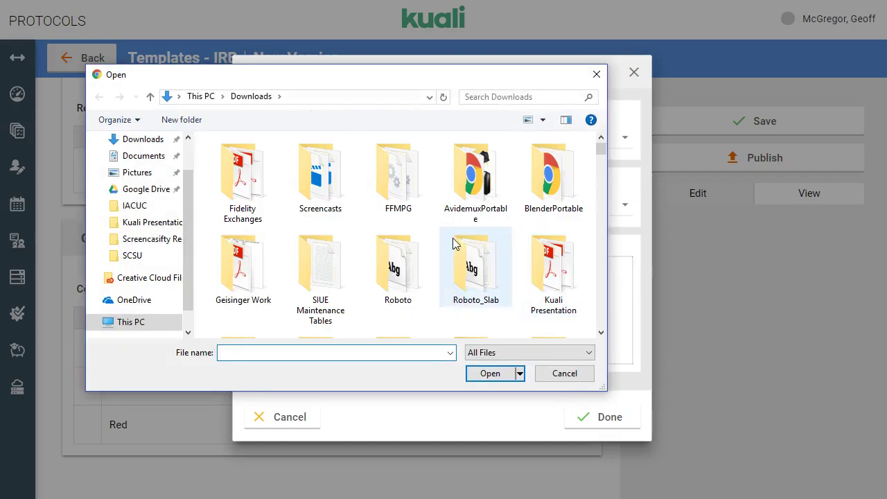
double_click(529, 251)
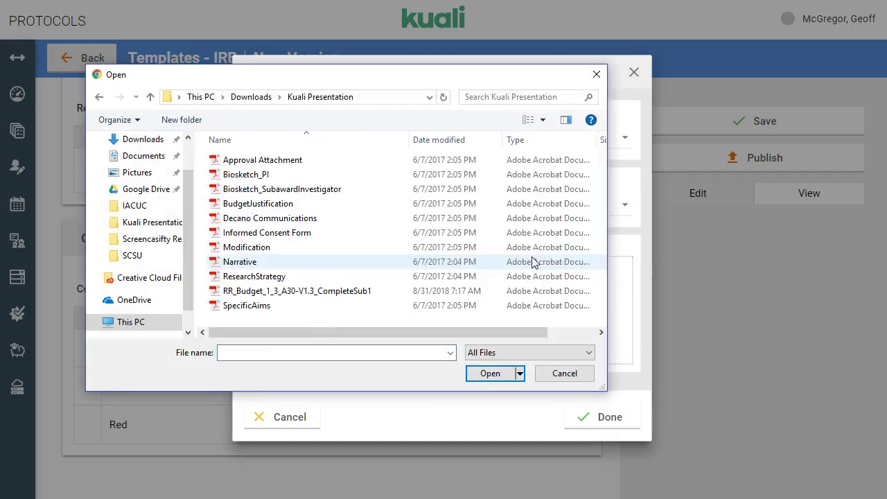
double_click(253, 161)
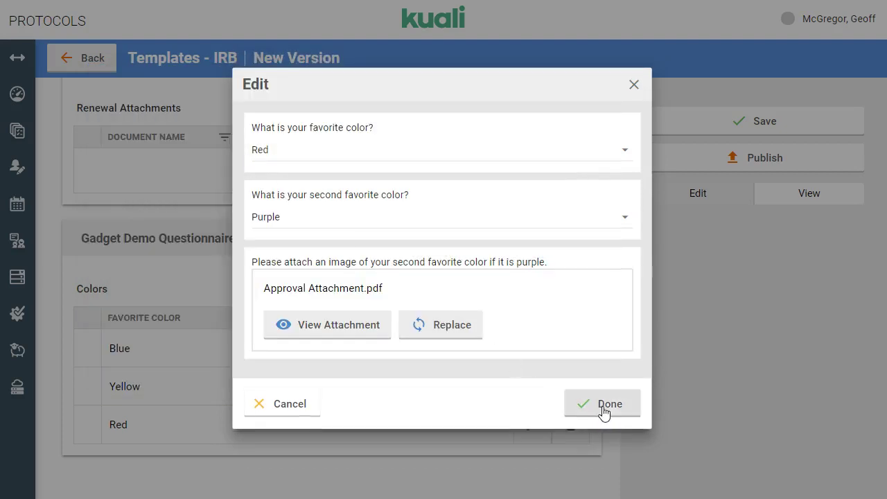
left_click(374, 333)
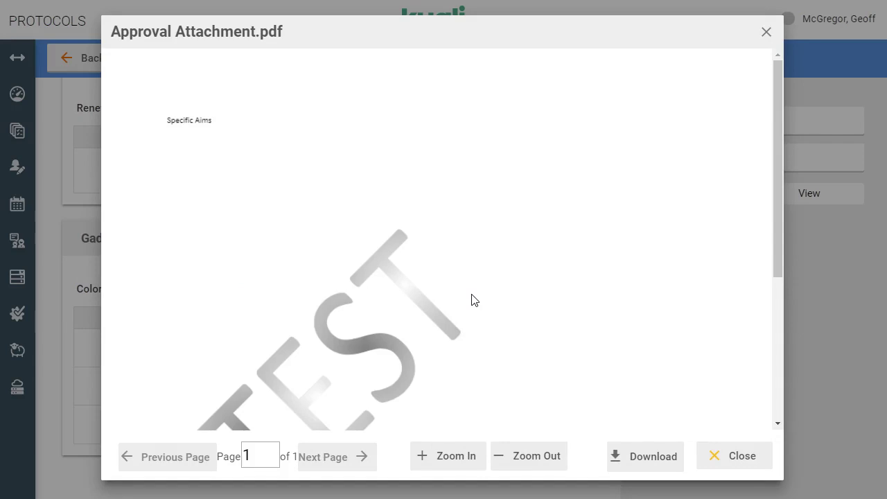
- Look over the Approval Attachment PDF, close the preview, and confirm the edited Red line in the Colors list
scroll(472, 299, "down", 5)
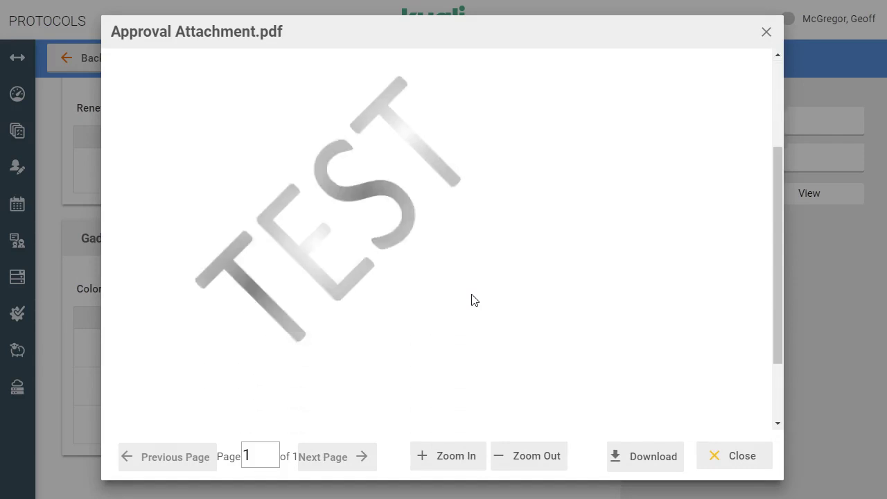
scroll(472, 300, "up", 3)
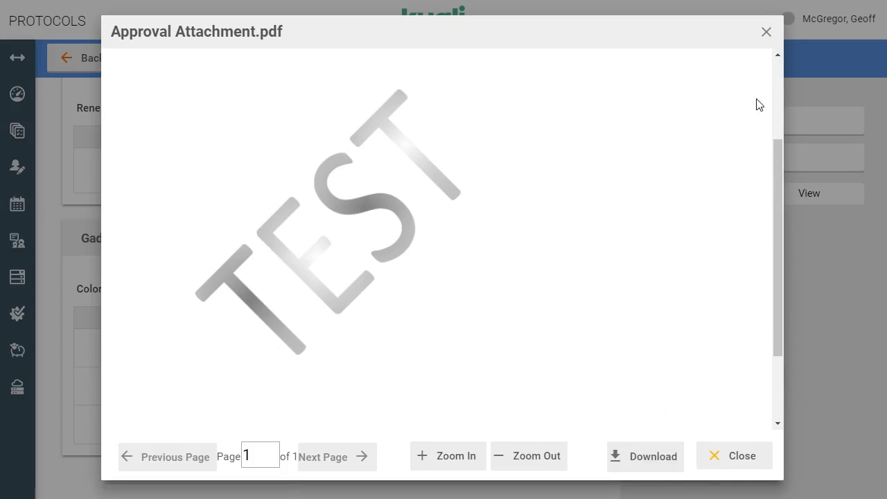
left_click(766, 34)
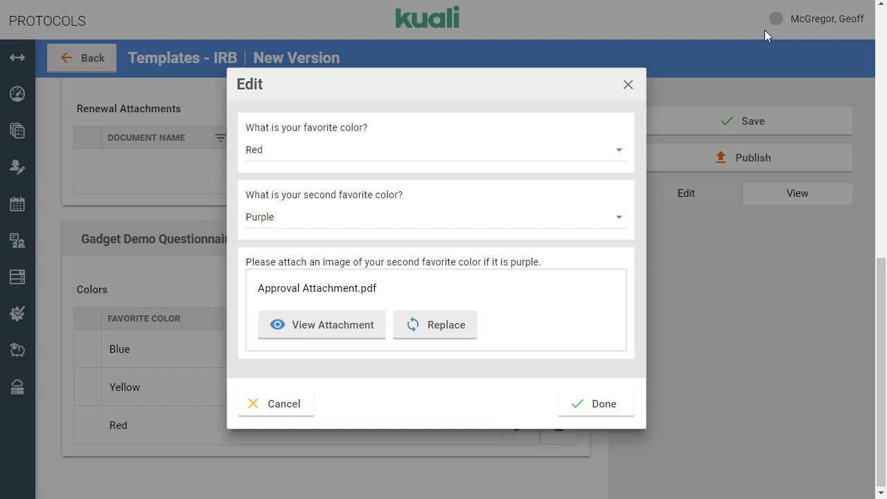
left_click(598, 407)
- Show the Favorite Secondary Color and Secondary Color Attachment columns in the Colors list
left_click(459, 292)
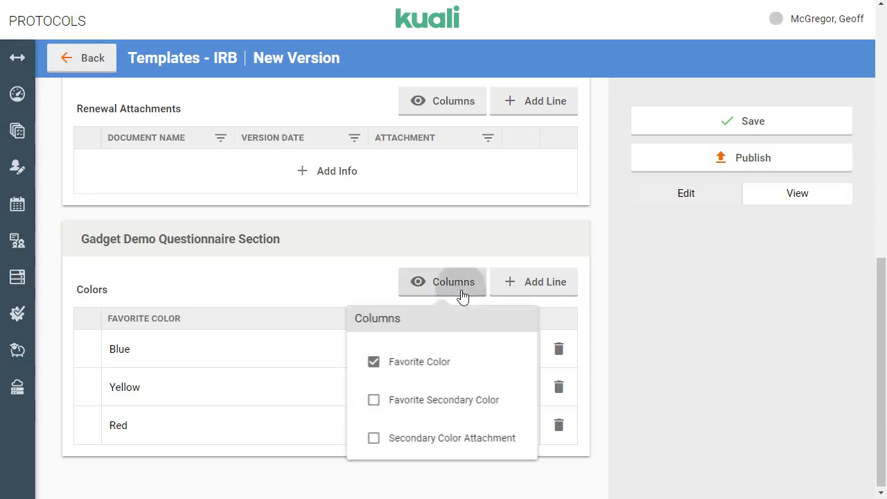
left_click(435, 407)
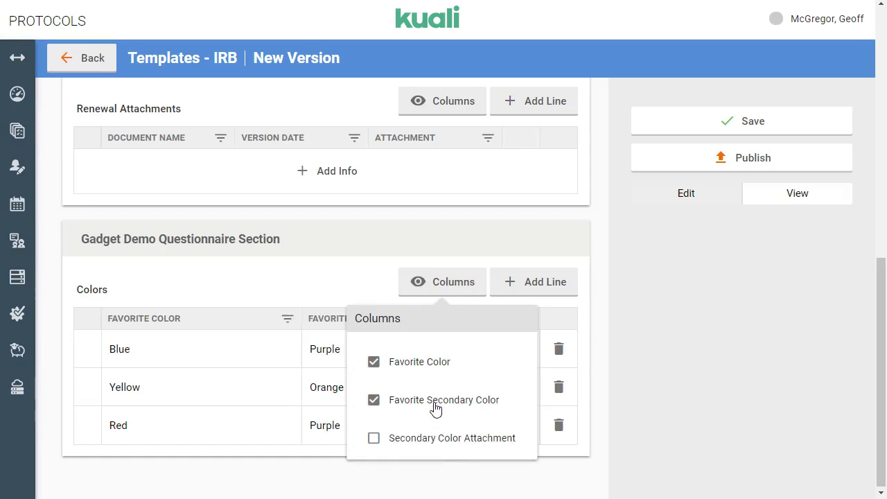
left_click(416, 441)
left_click(619, 380)
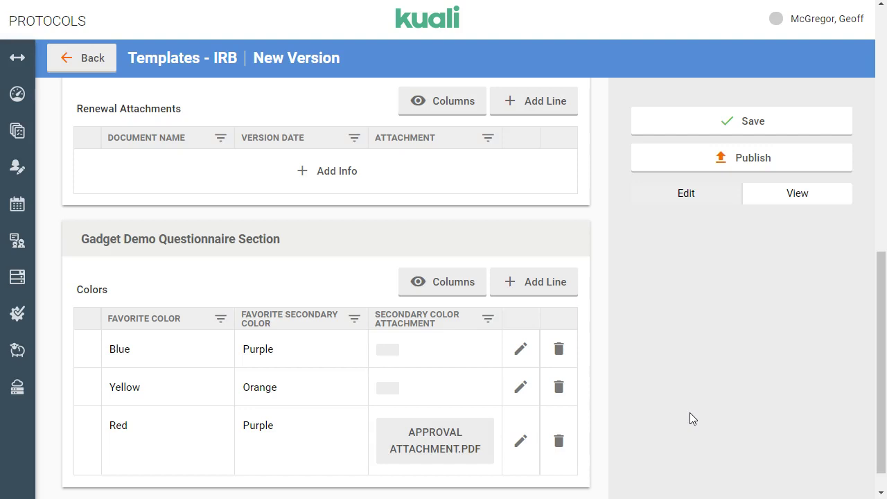
- Return to template editing and add a Person Typeahead field labelled Person below the Colors list in the Gadget Demo Questionnaire Section
left_click(713, 198)
left_click(318, 412)
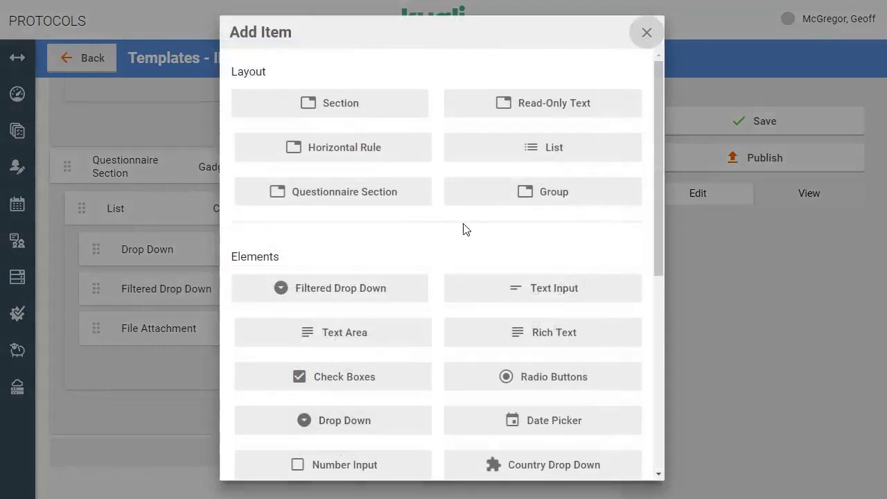
scroll(464, 229, "down", 3)
scroll(464, 228, "down", 2)
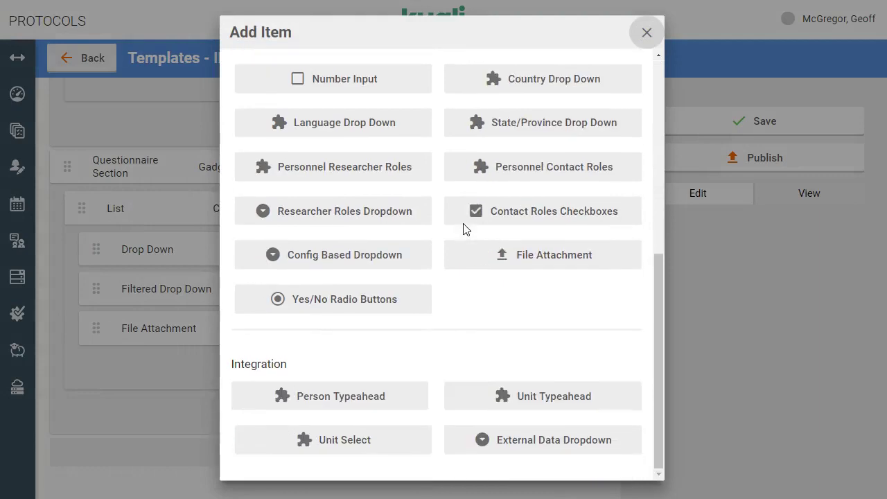
left_click(337, 395)
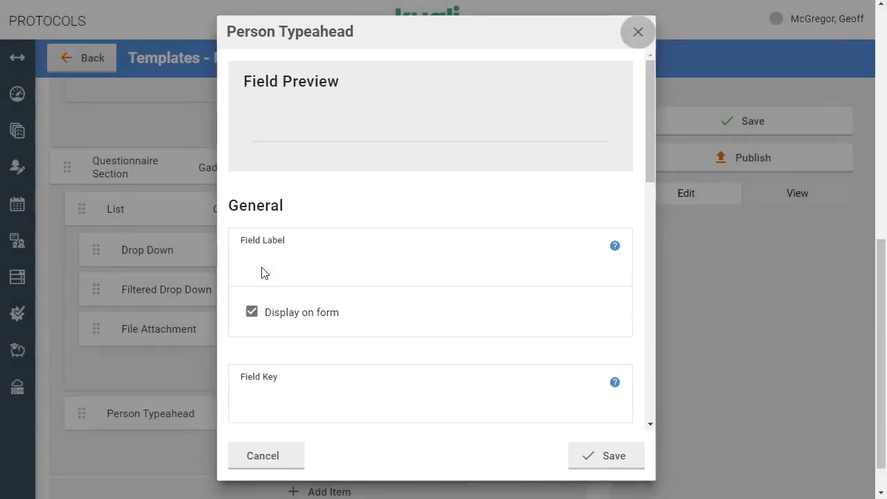
left_click(262, 272)
type("Person")
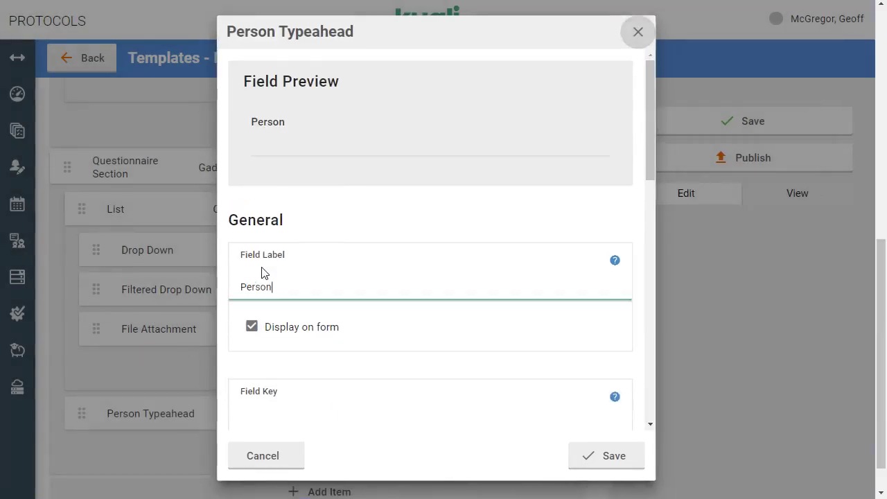
left_click(627, 471)
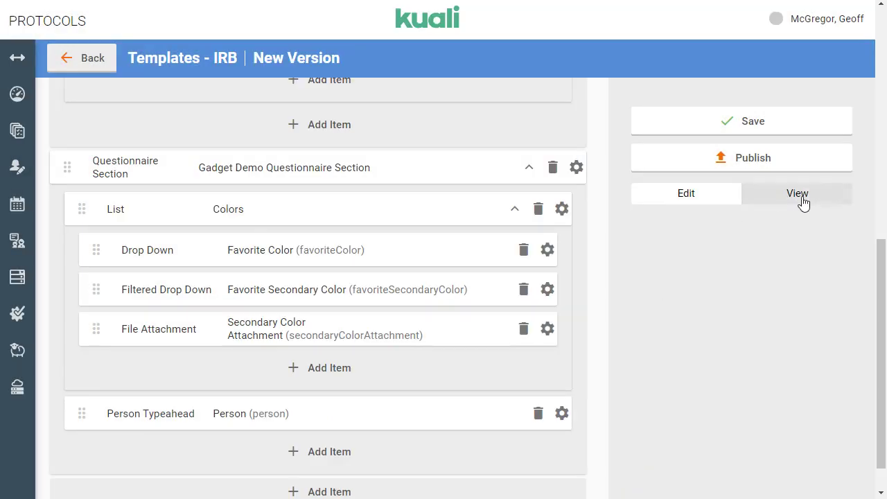
- Show the form view and test the Person field by searching for a person's surname, leaving the suggestions unselected
left_click(802, 201)
scroll(454, 341, "down", 2)
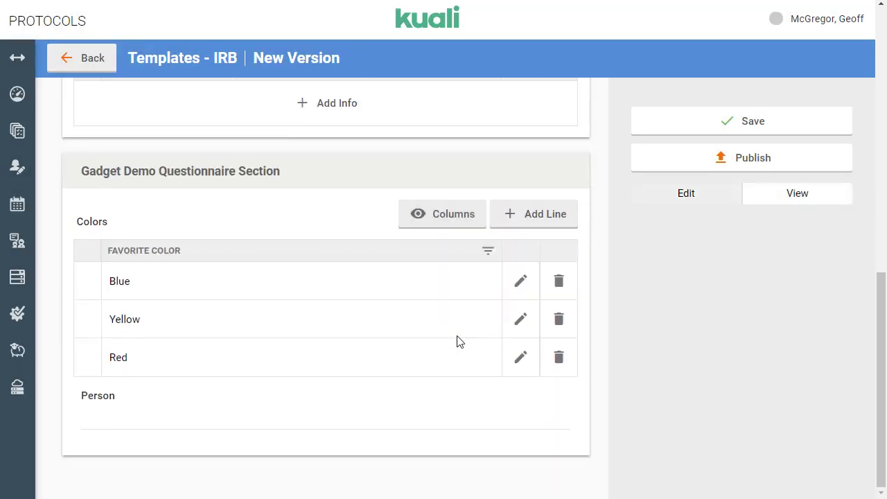
left_click(117, 416)
type("ch")
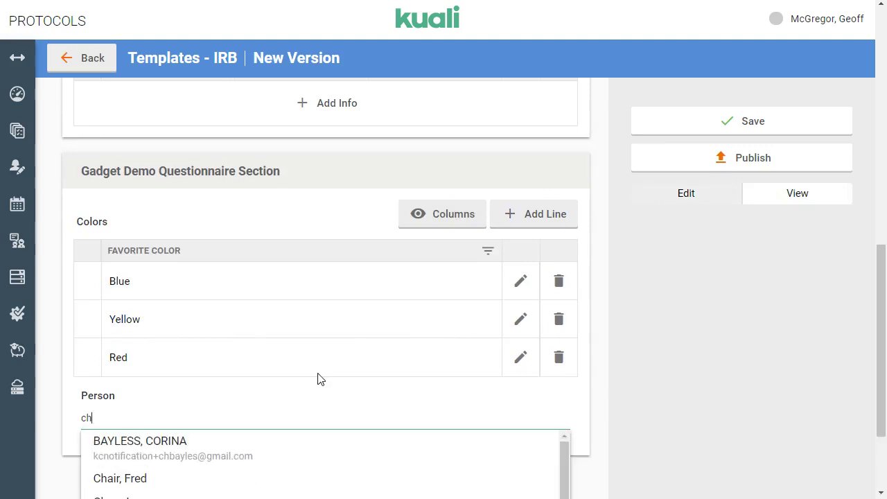
scroll(319, 378, "down", 1)
scroll(319, 378, "down", 1)
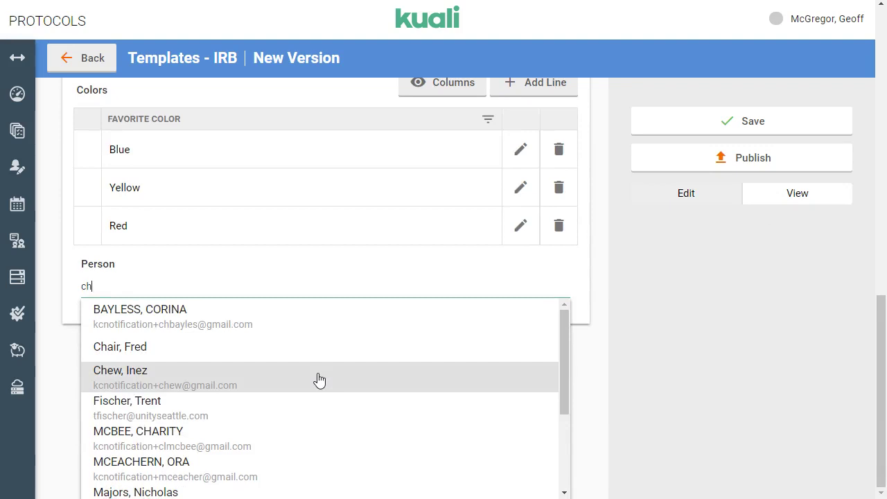
type("ew")
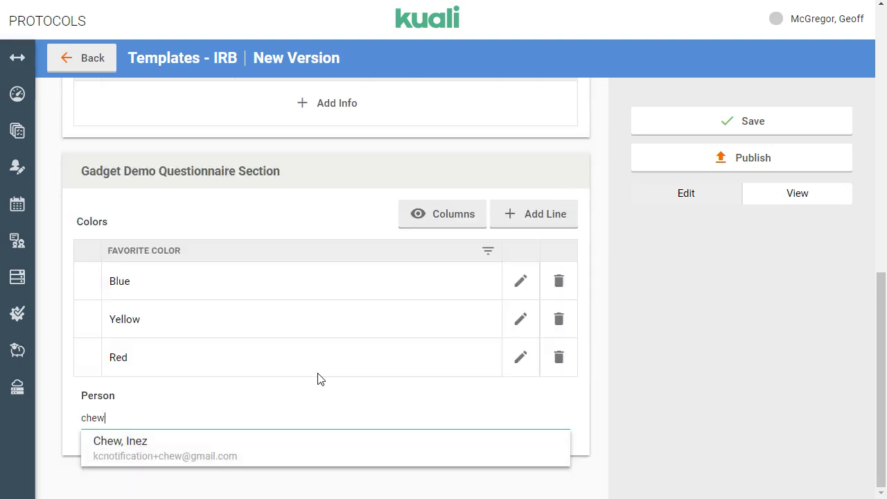
left_click(708, 368)
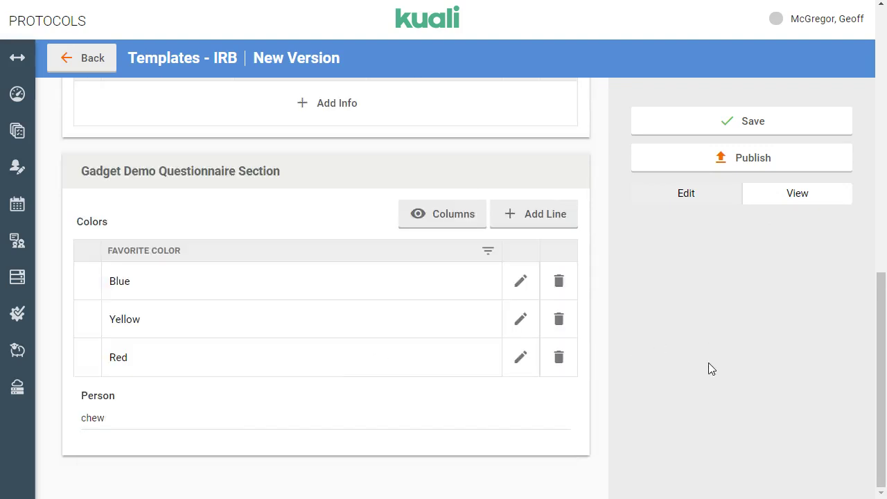
- Return to template editing and add a Unit Select field labelled Unit below the Person field in the questionnaire section
left_click(696, 199)
left_click(341, 415)
scroll(378, 361, "down", 5)
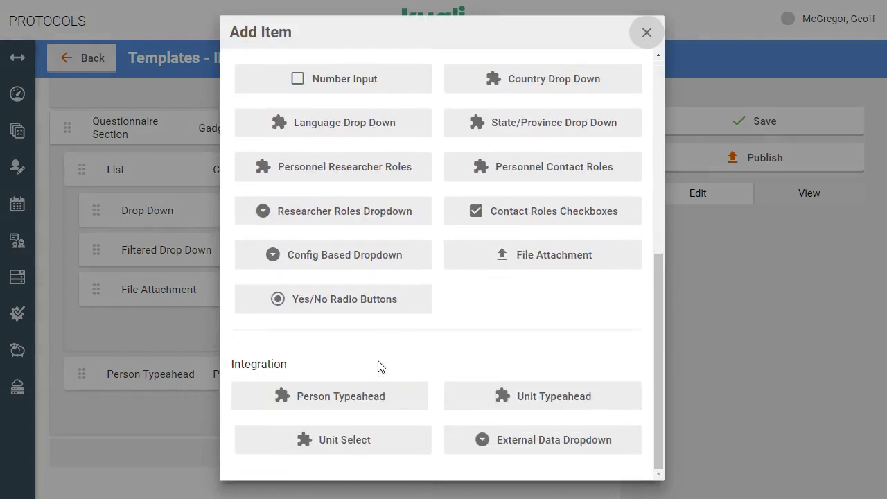
left_click(369, 443)
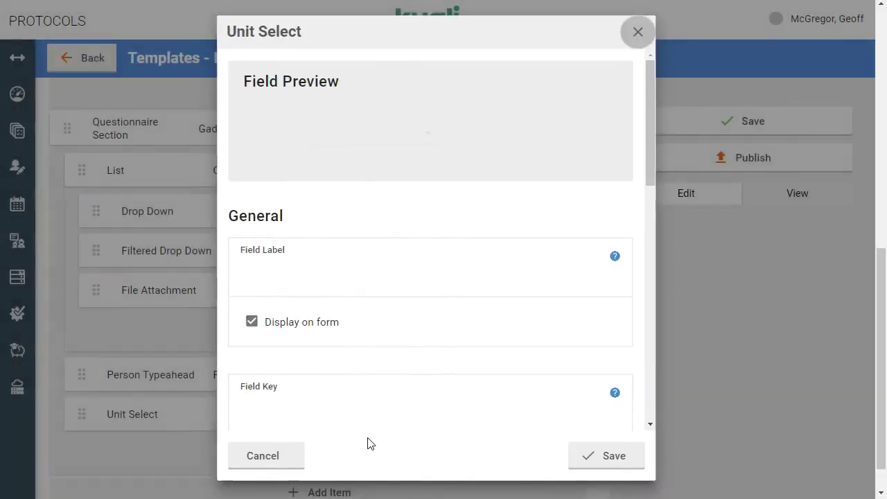
left_click(344, 288)
type("Unit")
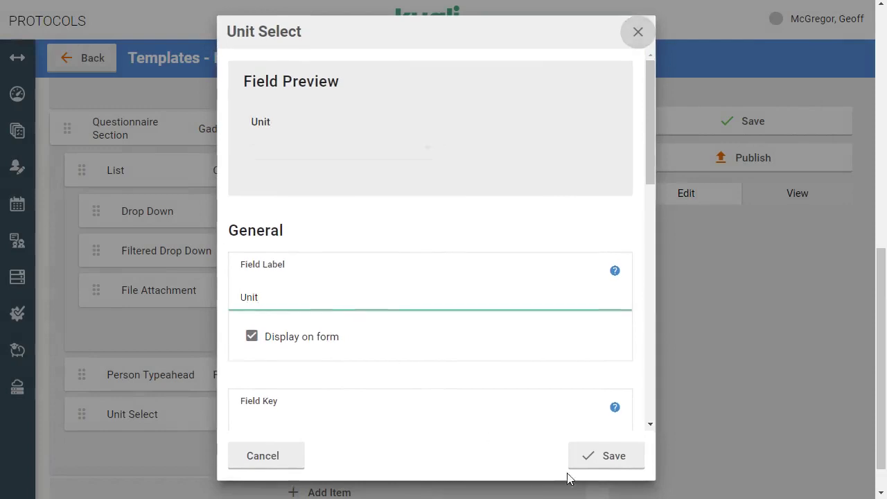
left_click(600, 458)
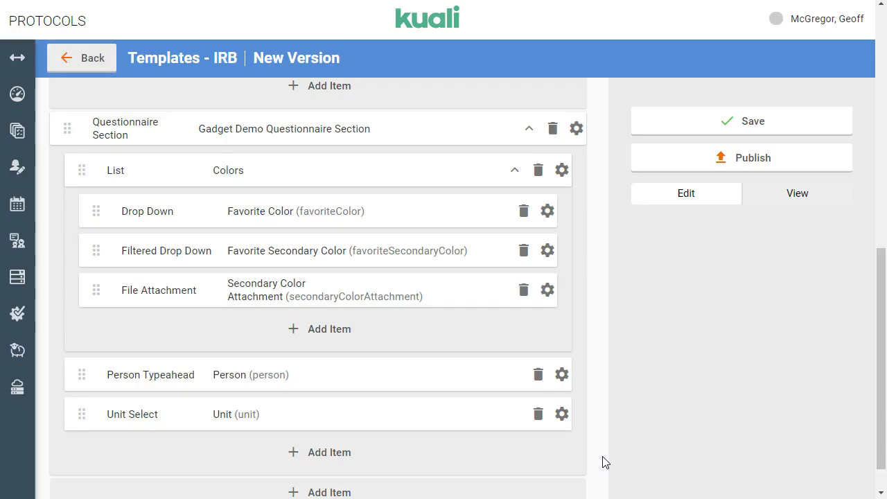
- Show the form view and browse the options of the Unit drop-down without choosing one
left_click(797, 194)
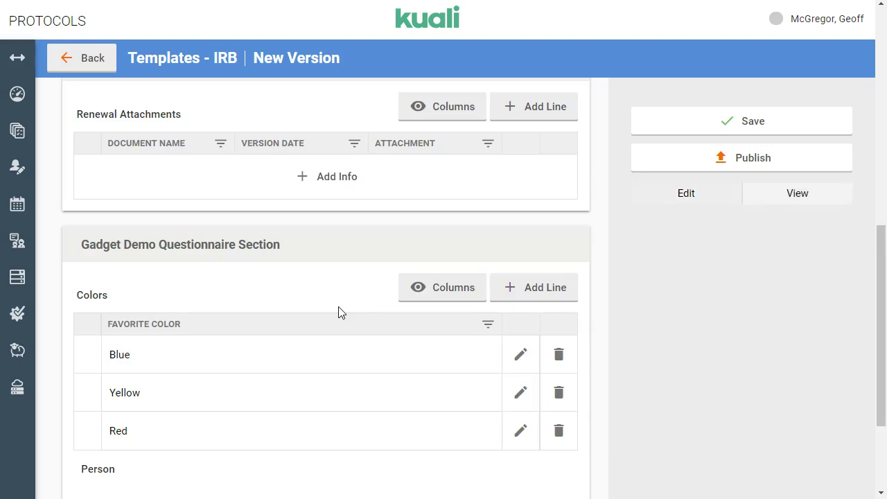
scroll(337, 311, "down", 2)
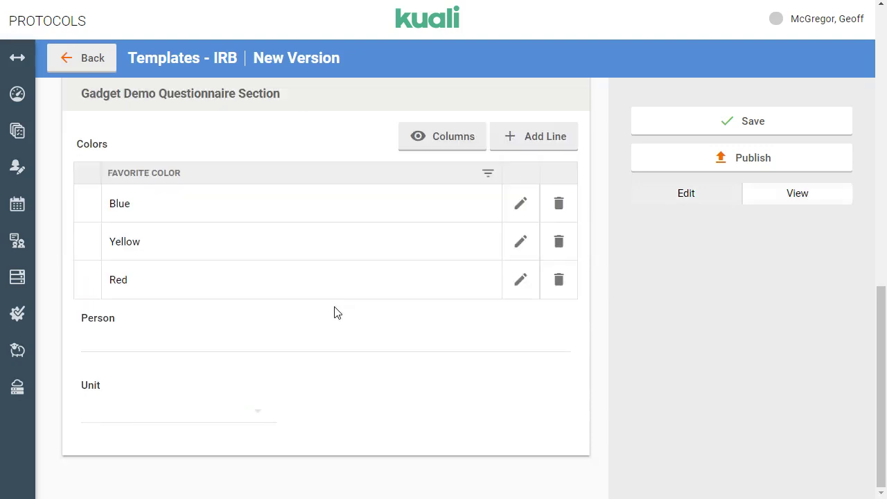
left_click(116, 416)
scroll(242, 234, "down", 3)
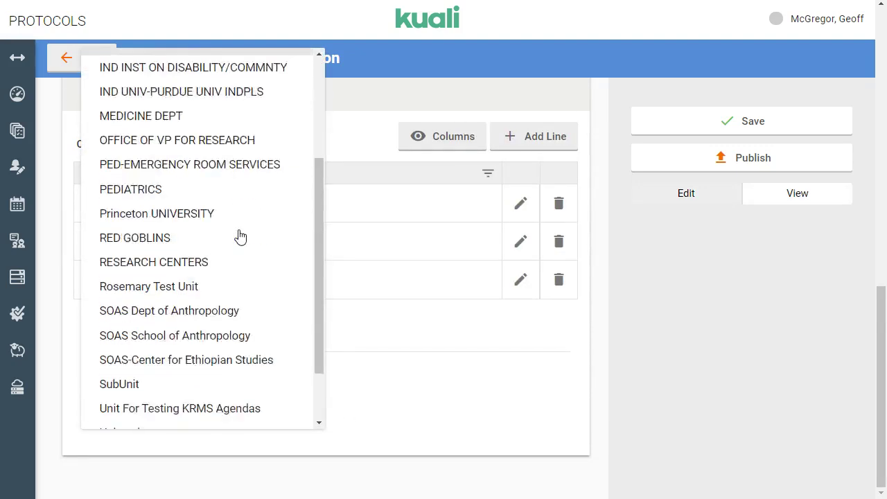
scroll(241, 235, "up", 3)
scroll(240, 235, "up", 1)
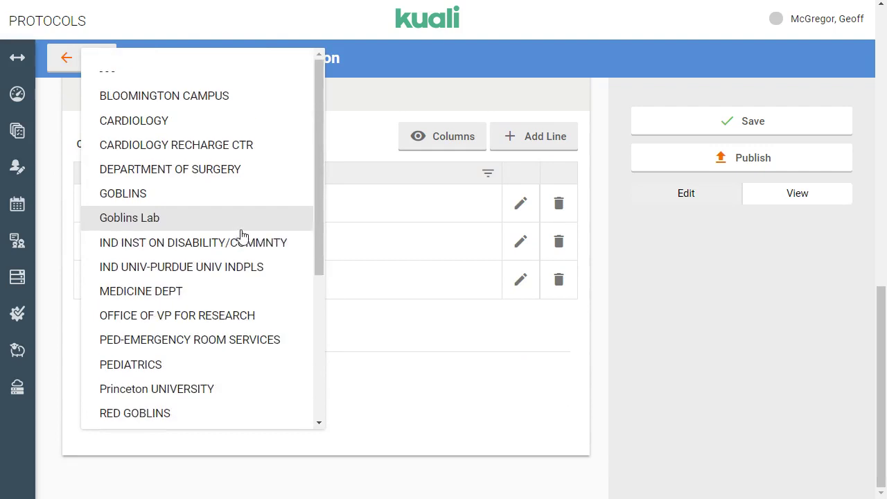
left_click(718, 358)
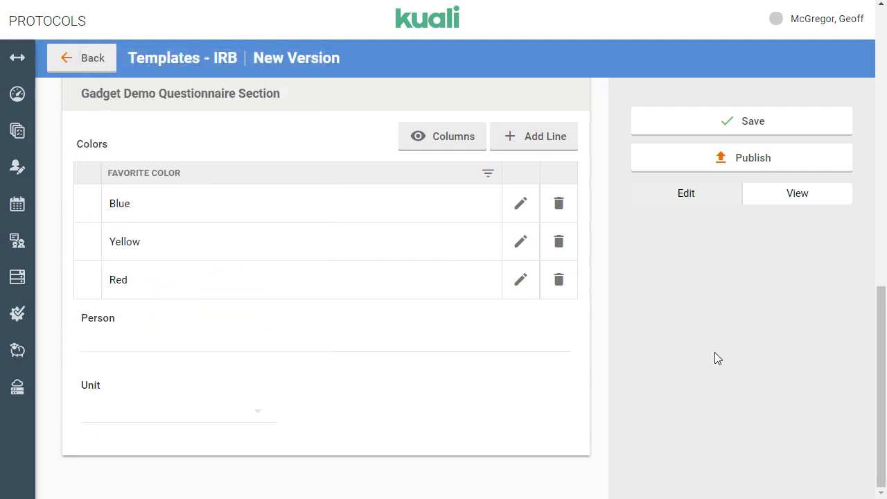